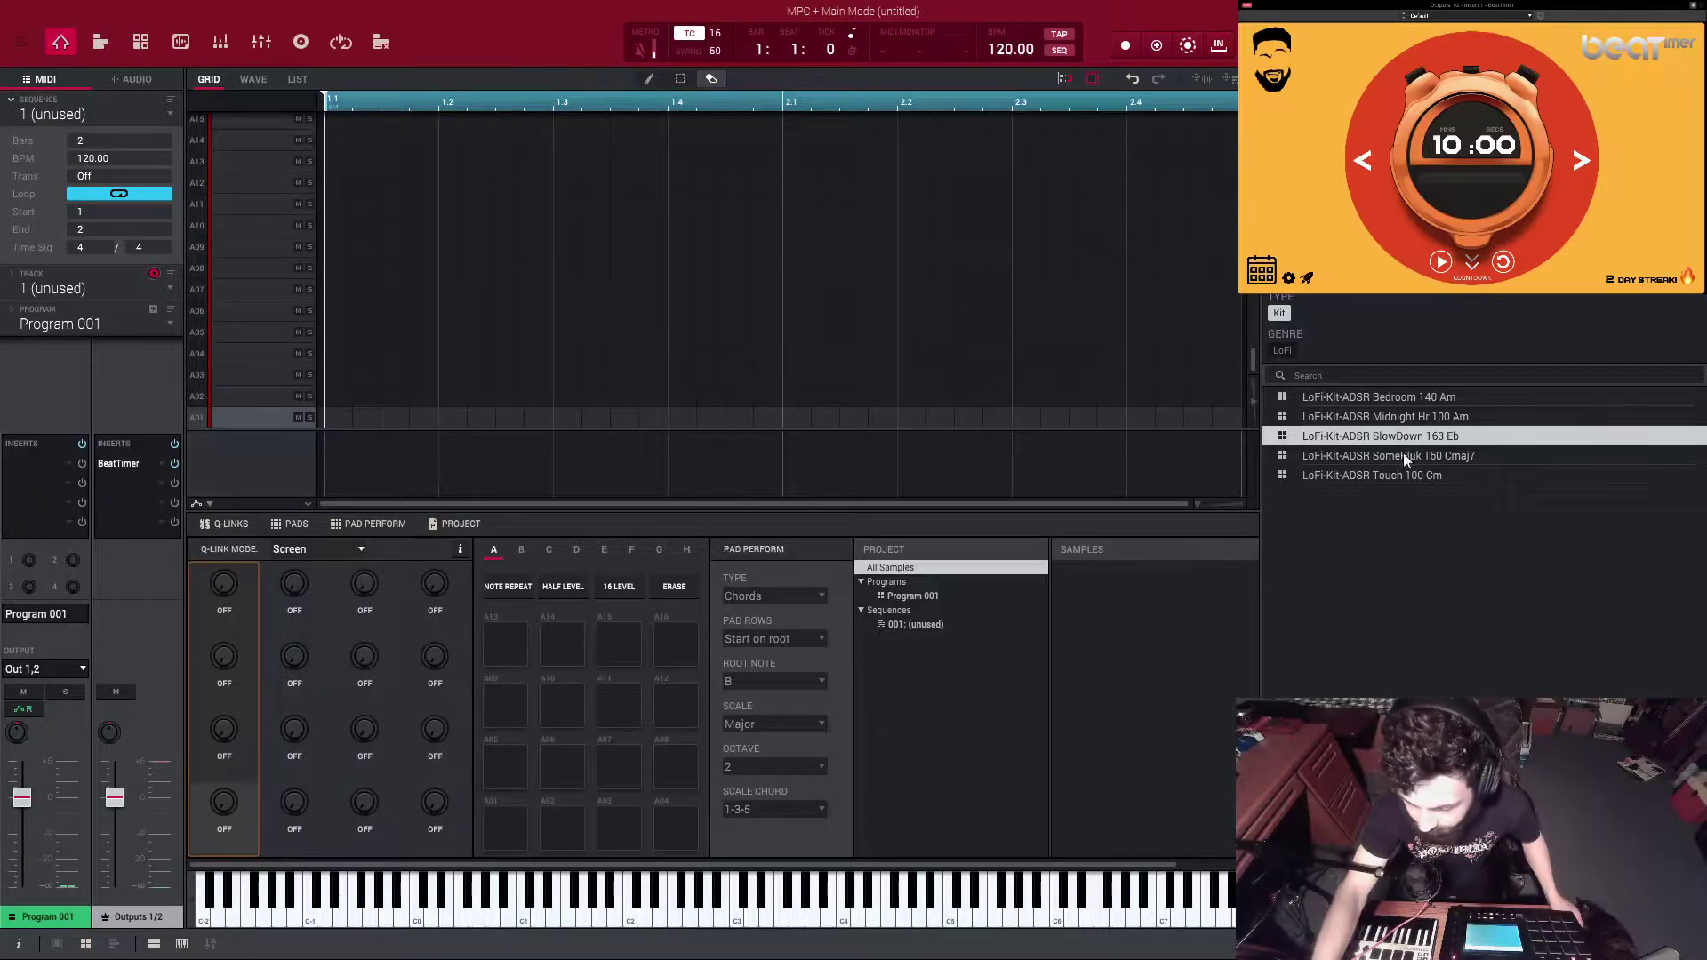
Load the LoFi-Kit-ADSR SlowDown 163 Eb kit into the project and start the ten-minute BeatTimer countdown
double_click(1359, 437)
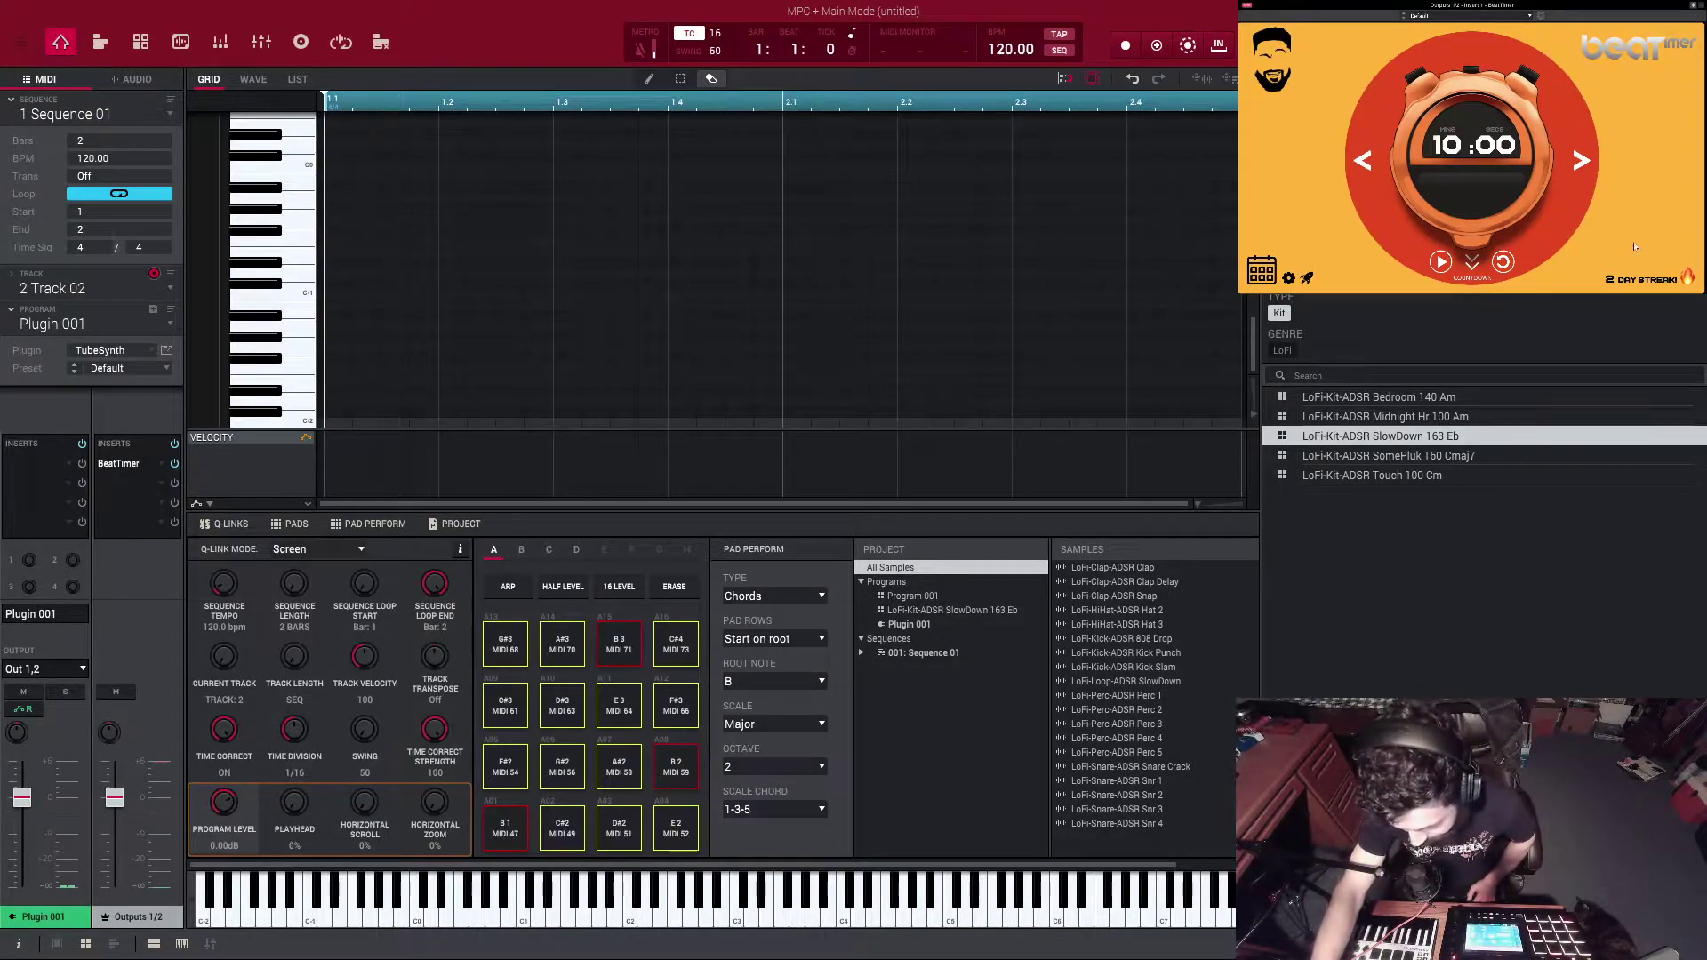
left_click(1440, 261)
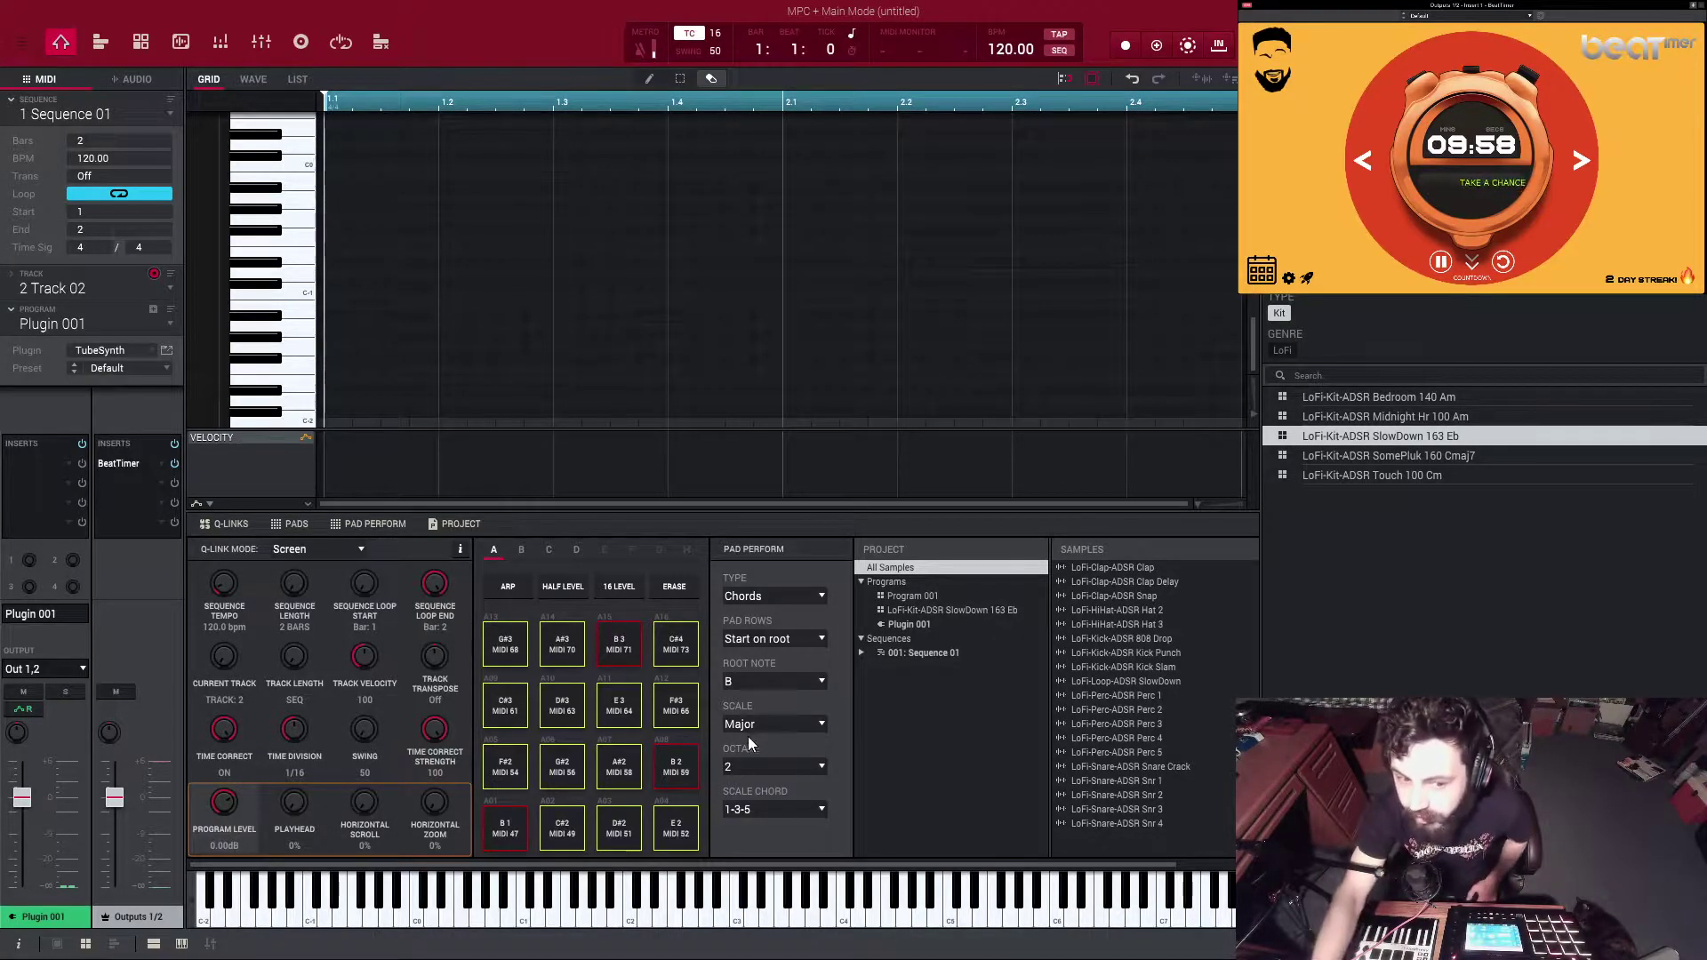
double_click(1426, 439)
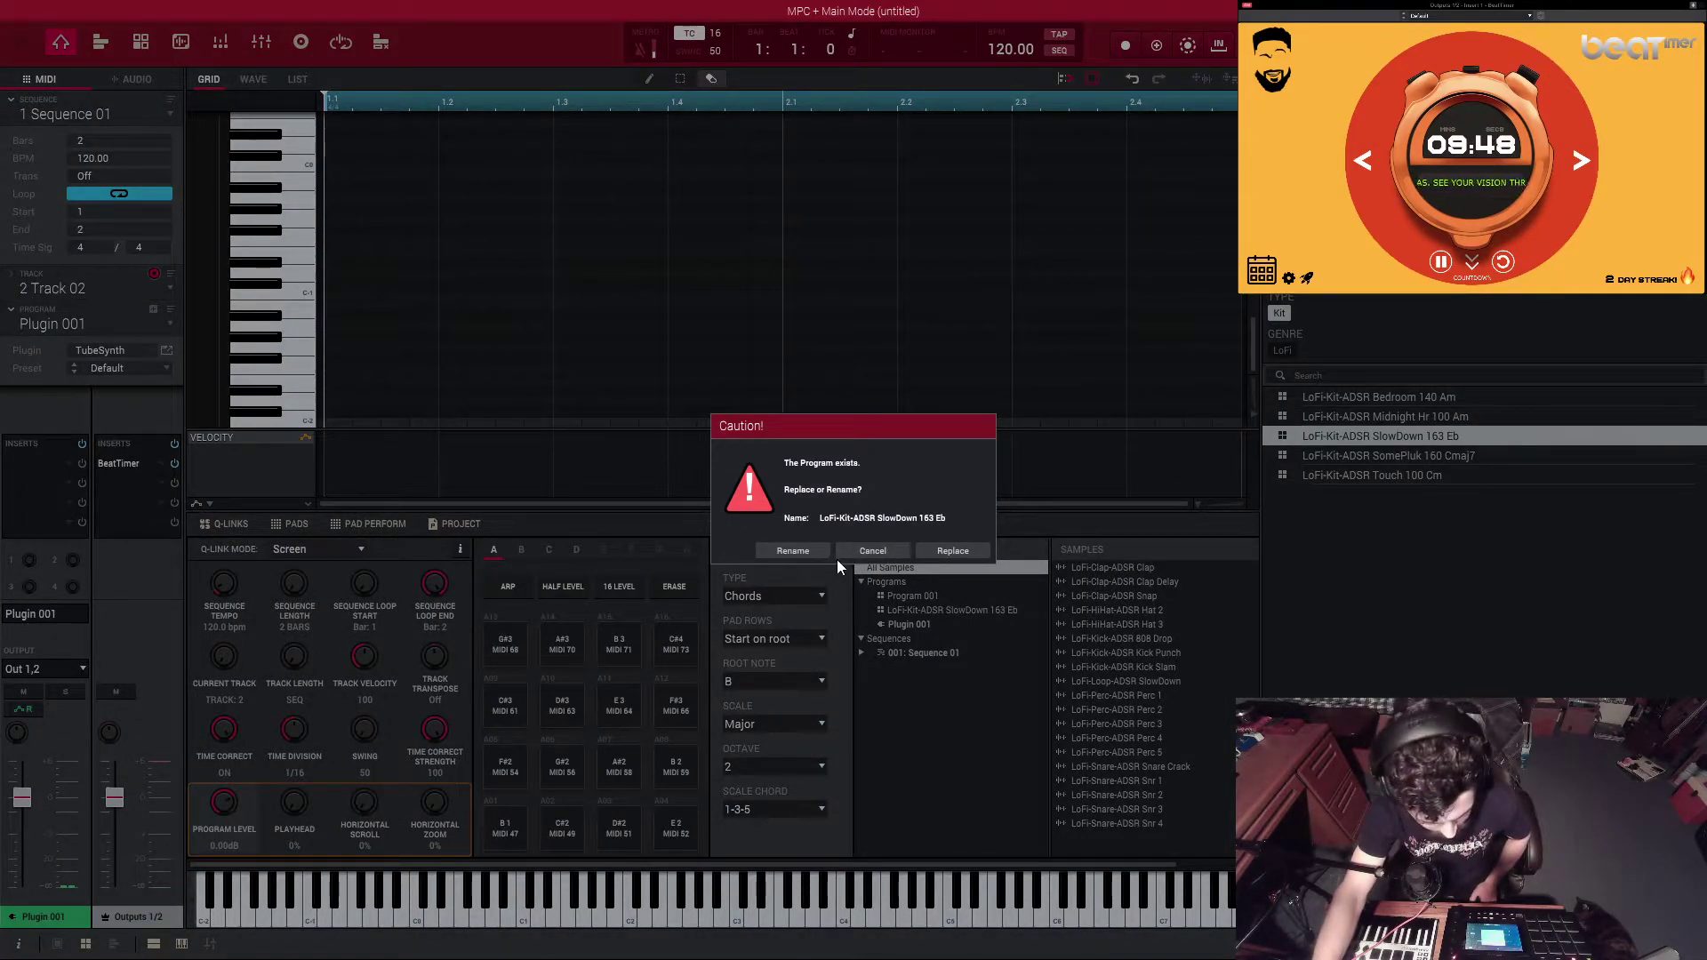
left_click(873, 552)
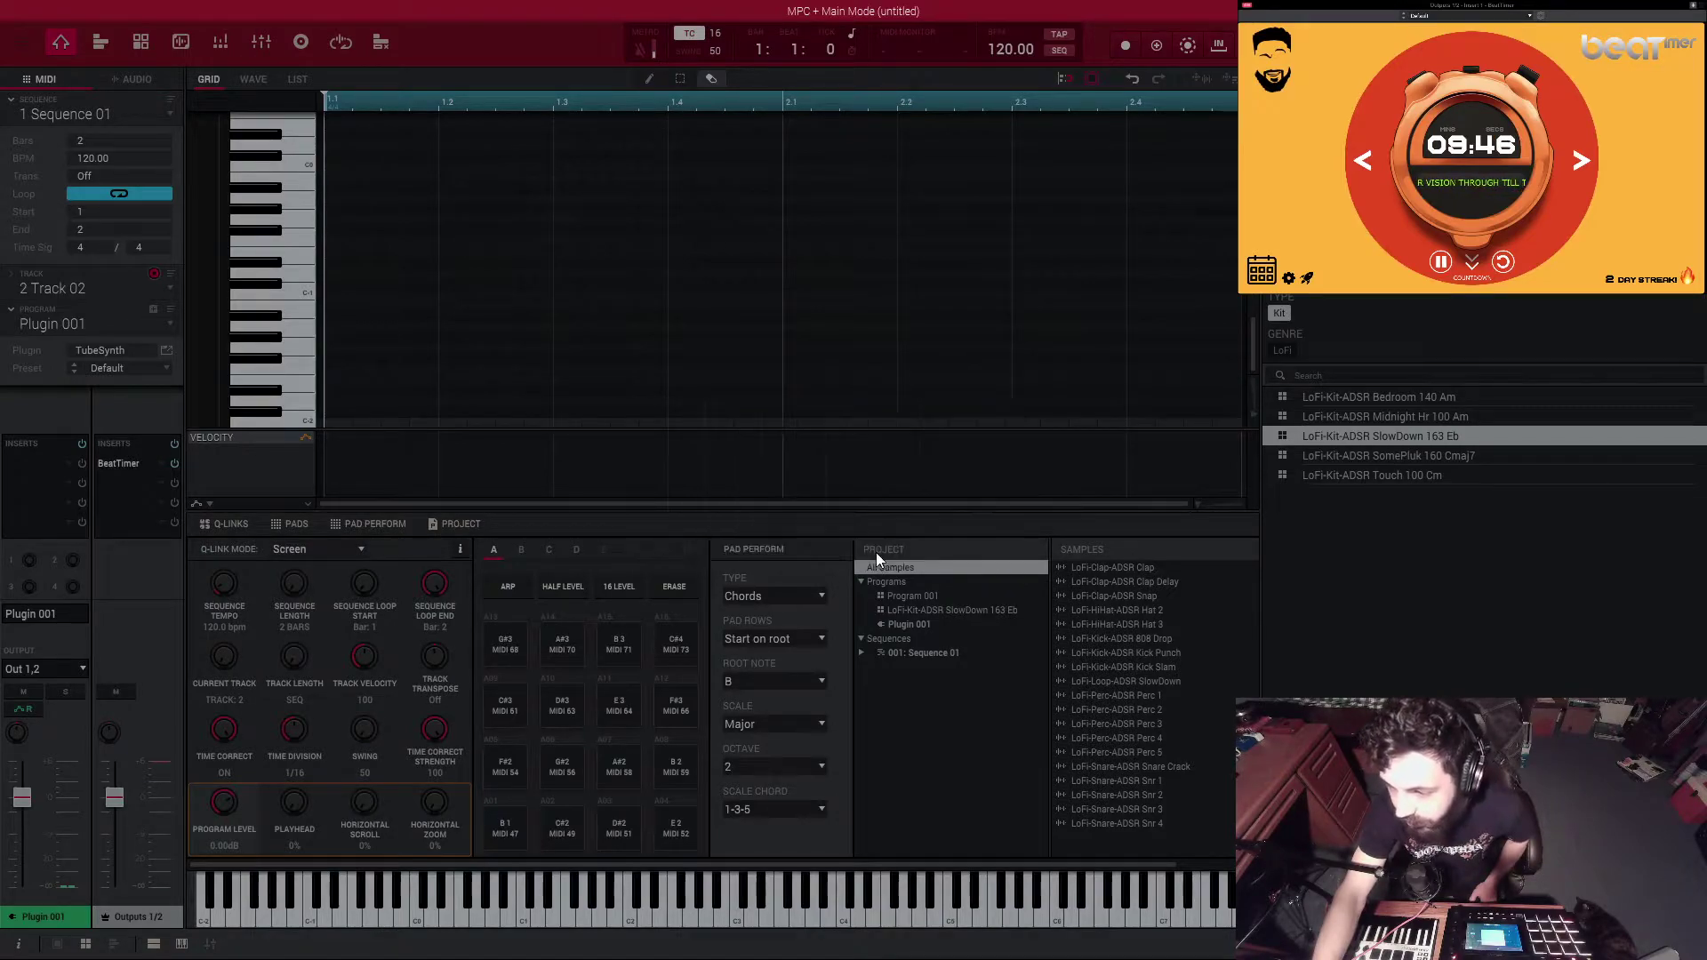
left_click(858, 529)
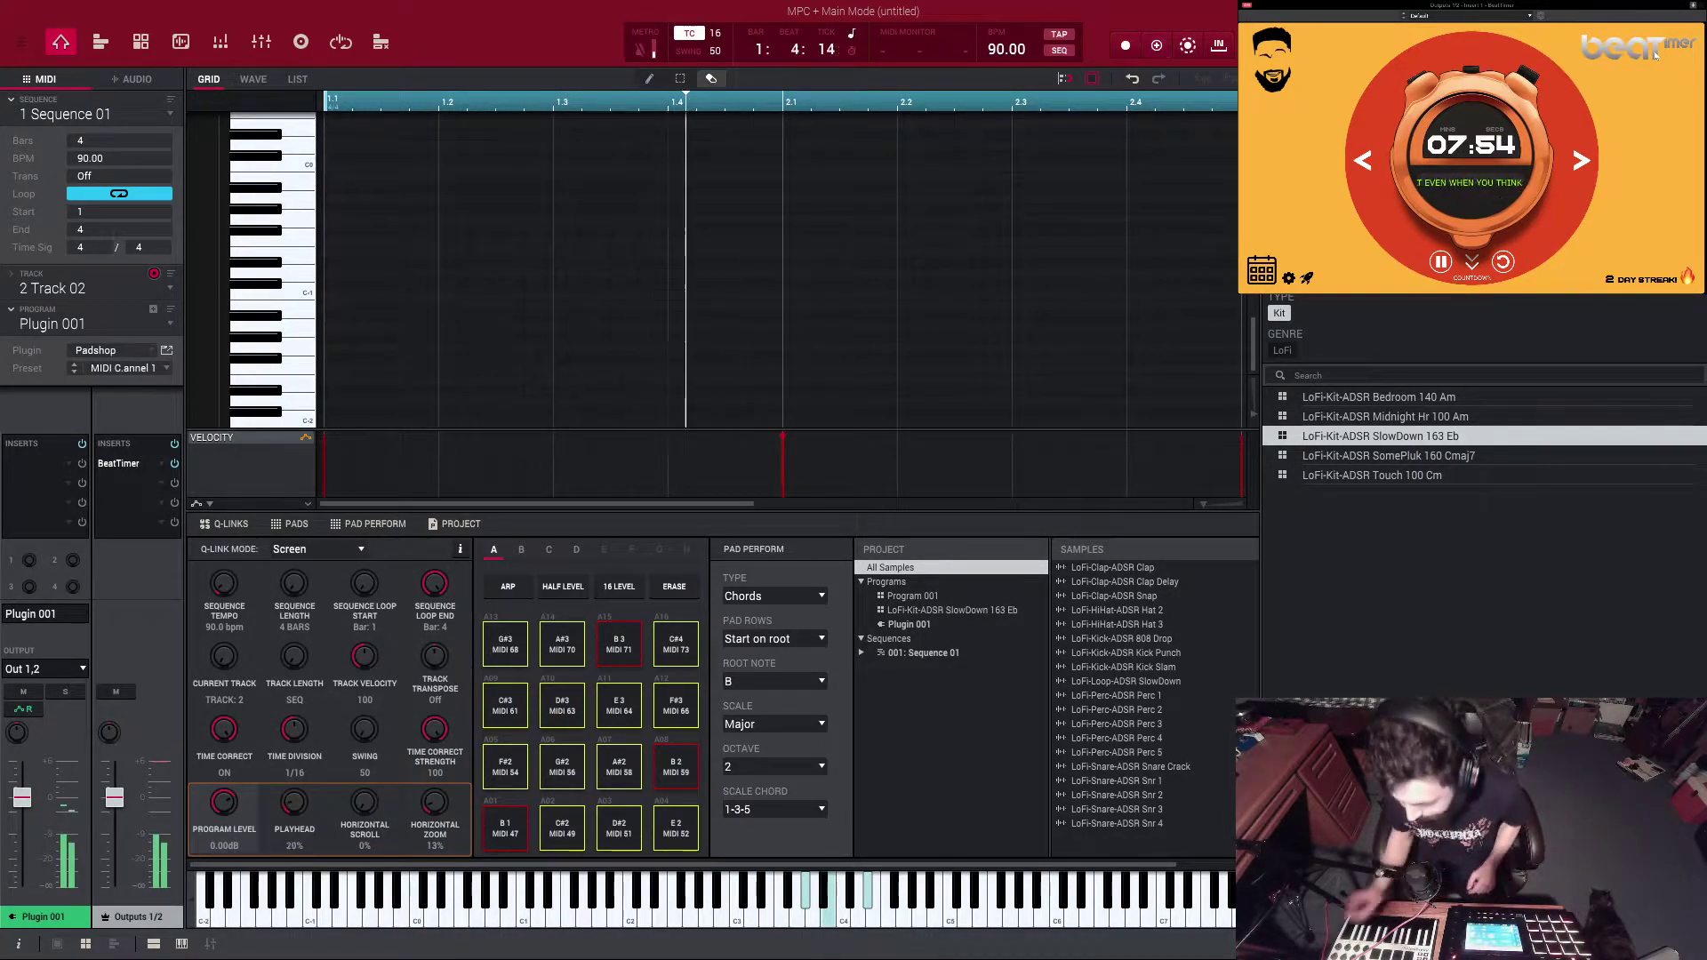
Select the notes of the final chord near the end of bar 4 in Track 02's piano roll
scroll(1207, 500, "down", 3)
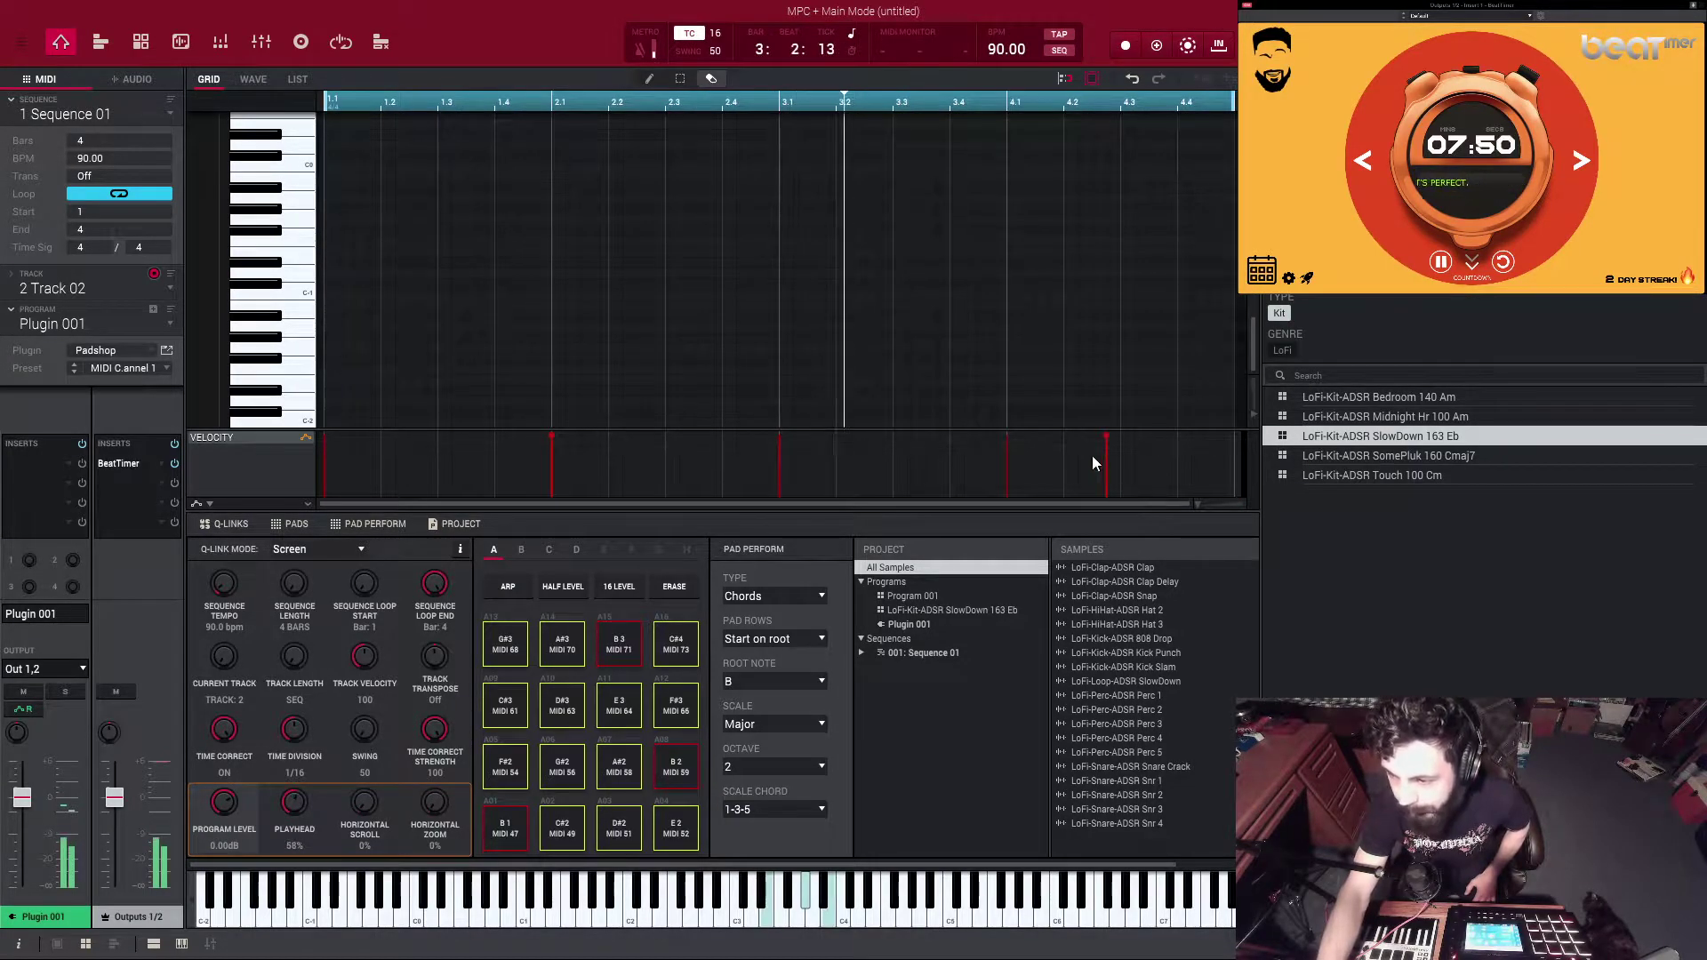
scroll(1148, 303, "up", 4)
scroll(1162, 274, "up", 6)
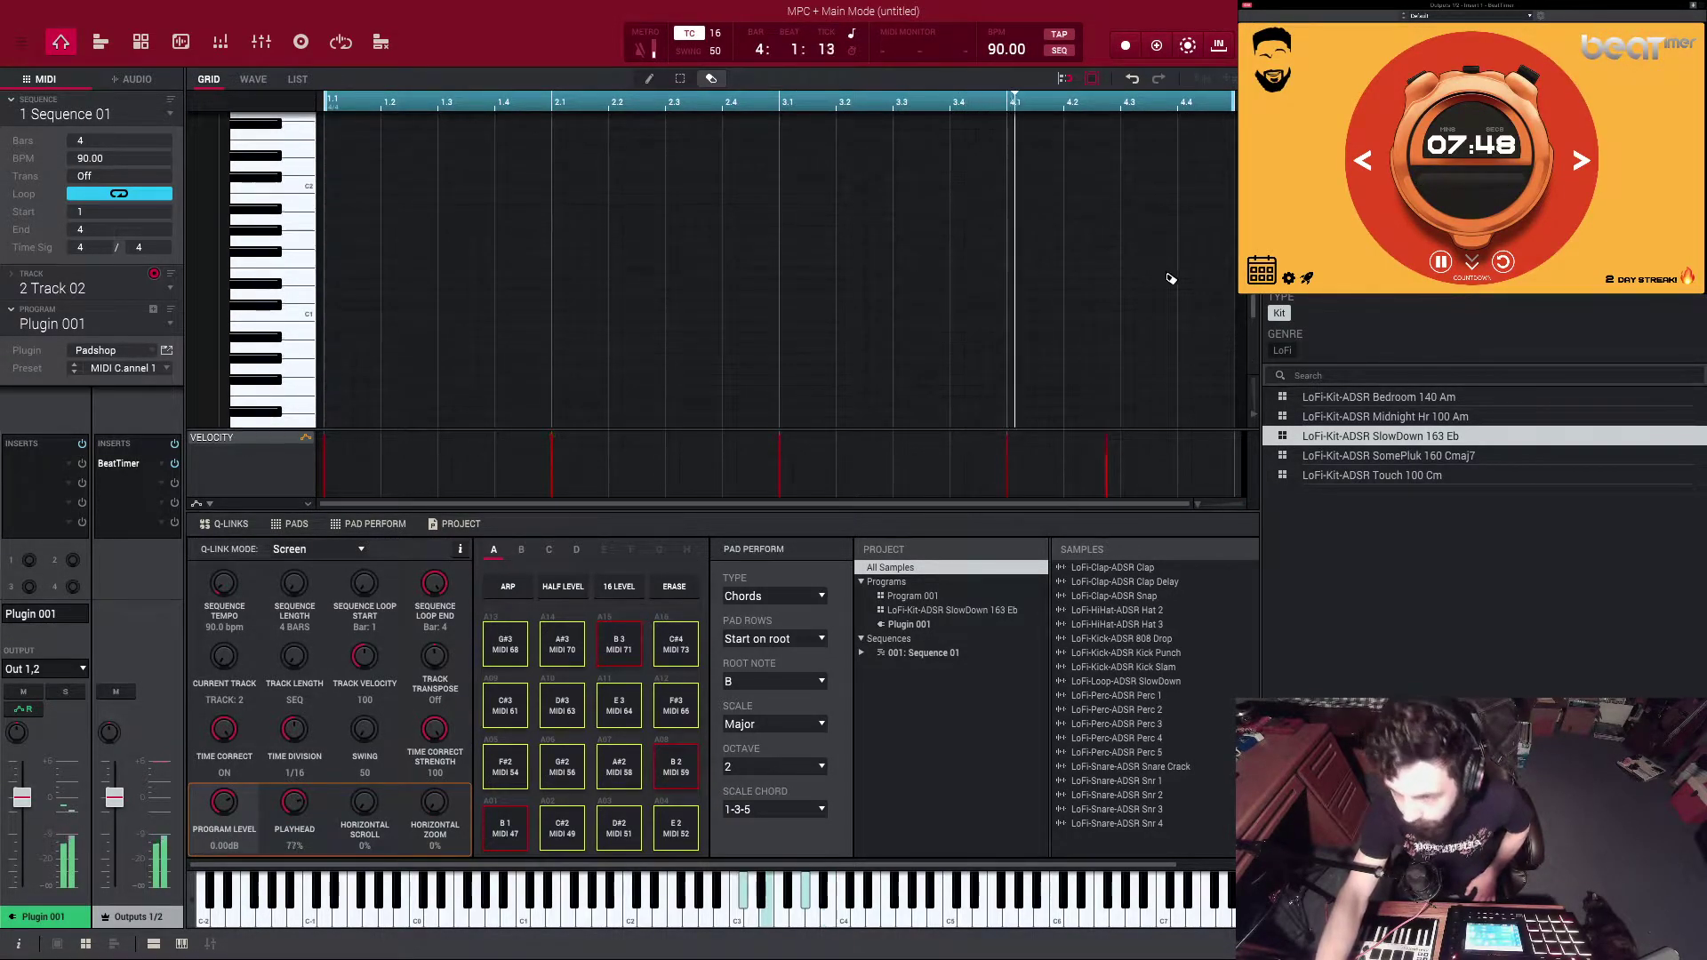
scroll(1163, 301, "up", 2)
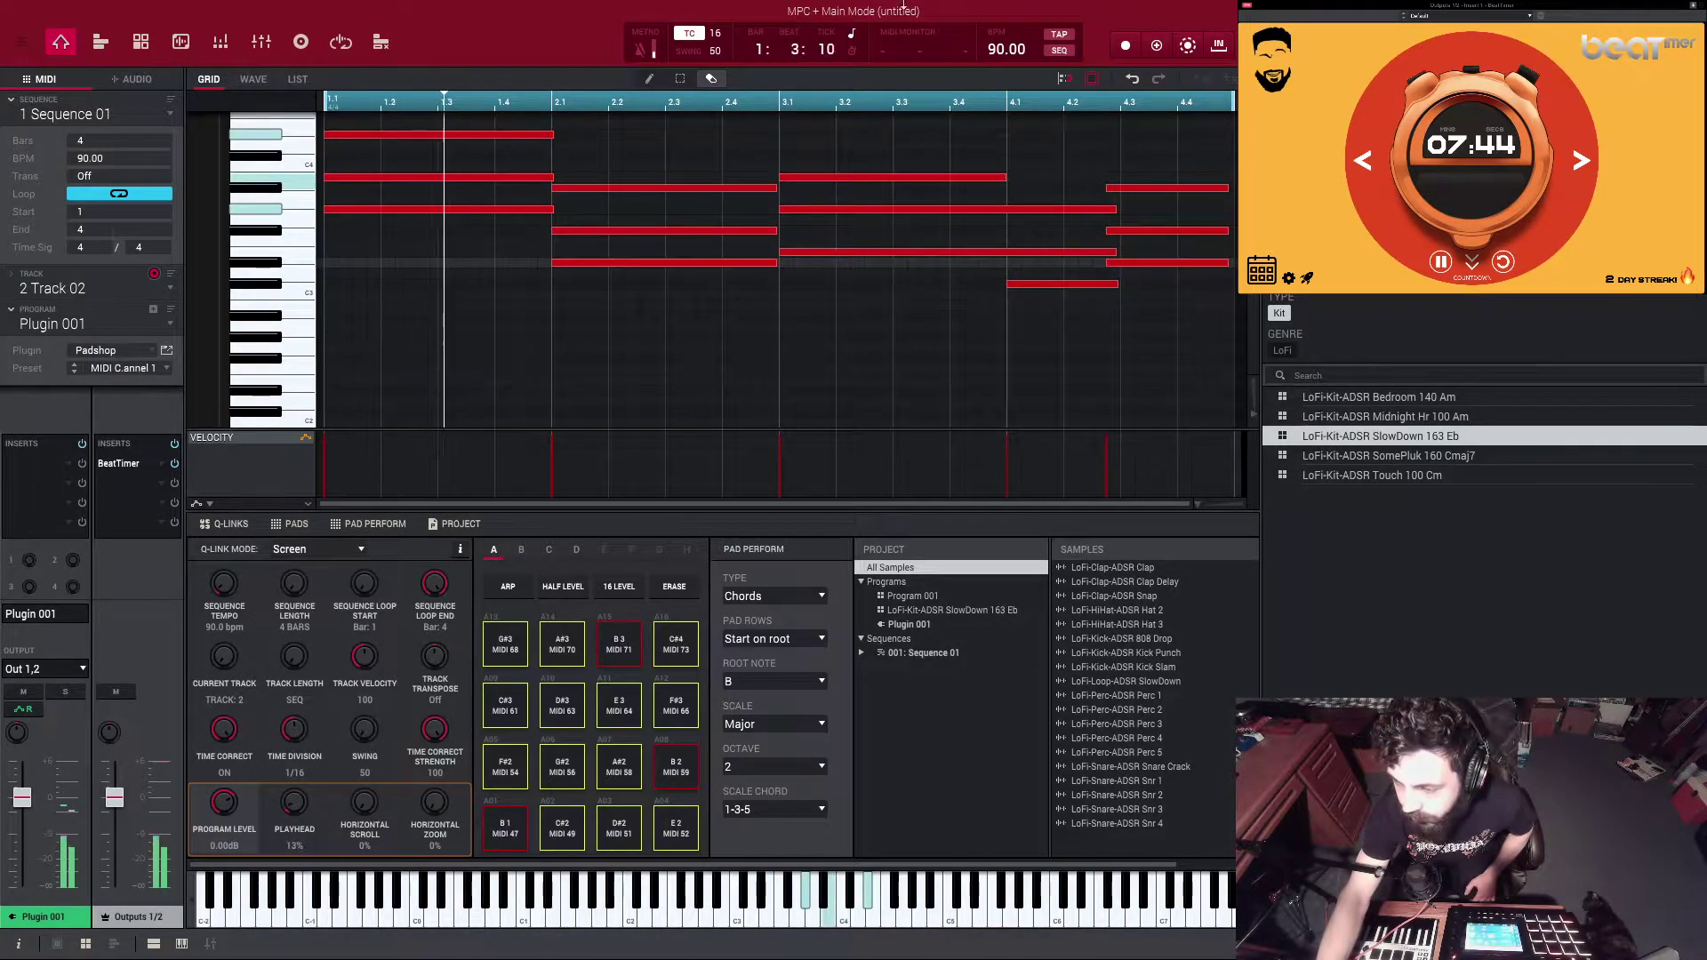
left_click(672, 78)
left_click_drag(1222, 341, 1104, 190)
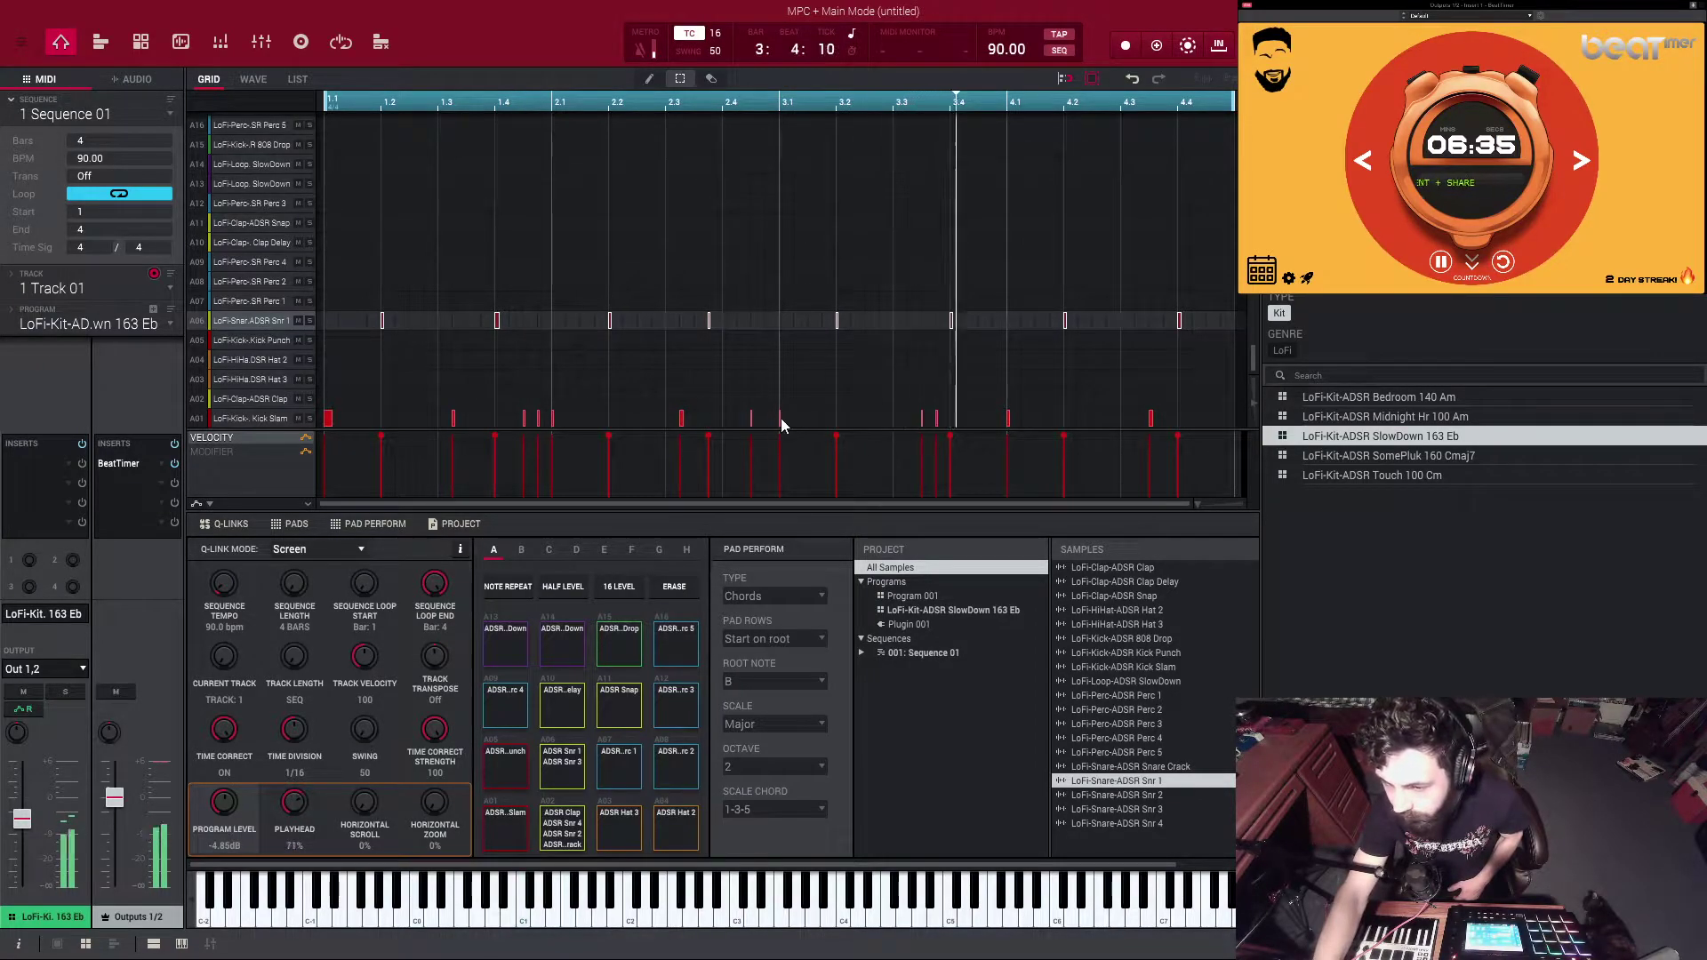
Erase the Kick Slam hit at the start of bar 3 and draw a longer one just before that beat
left_click(824, 409)
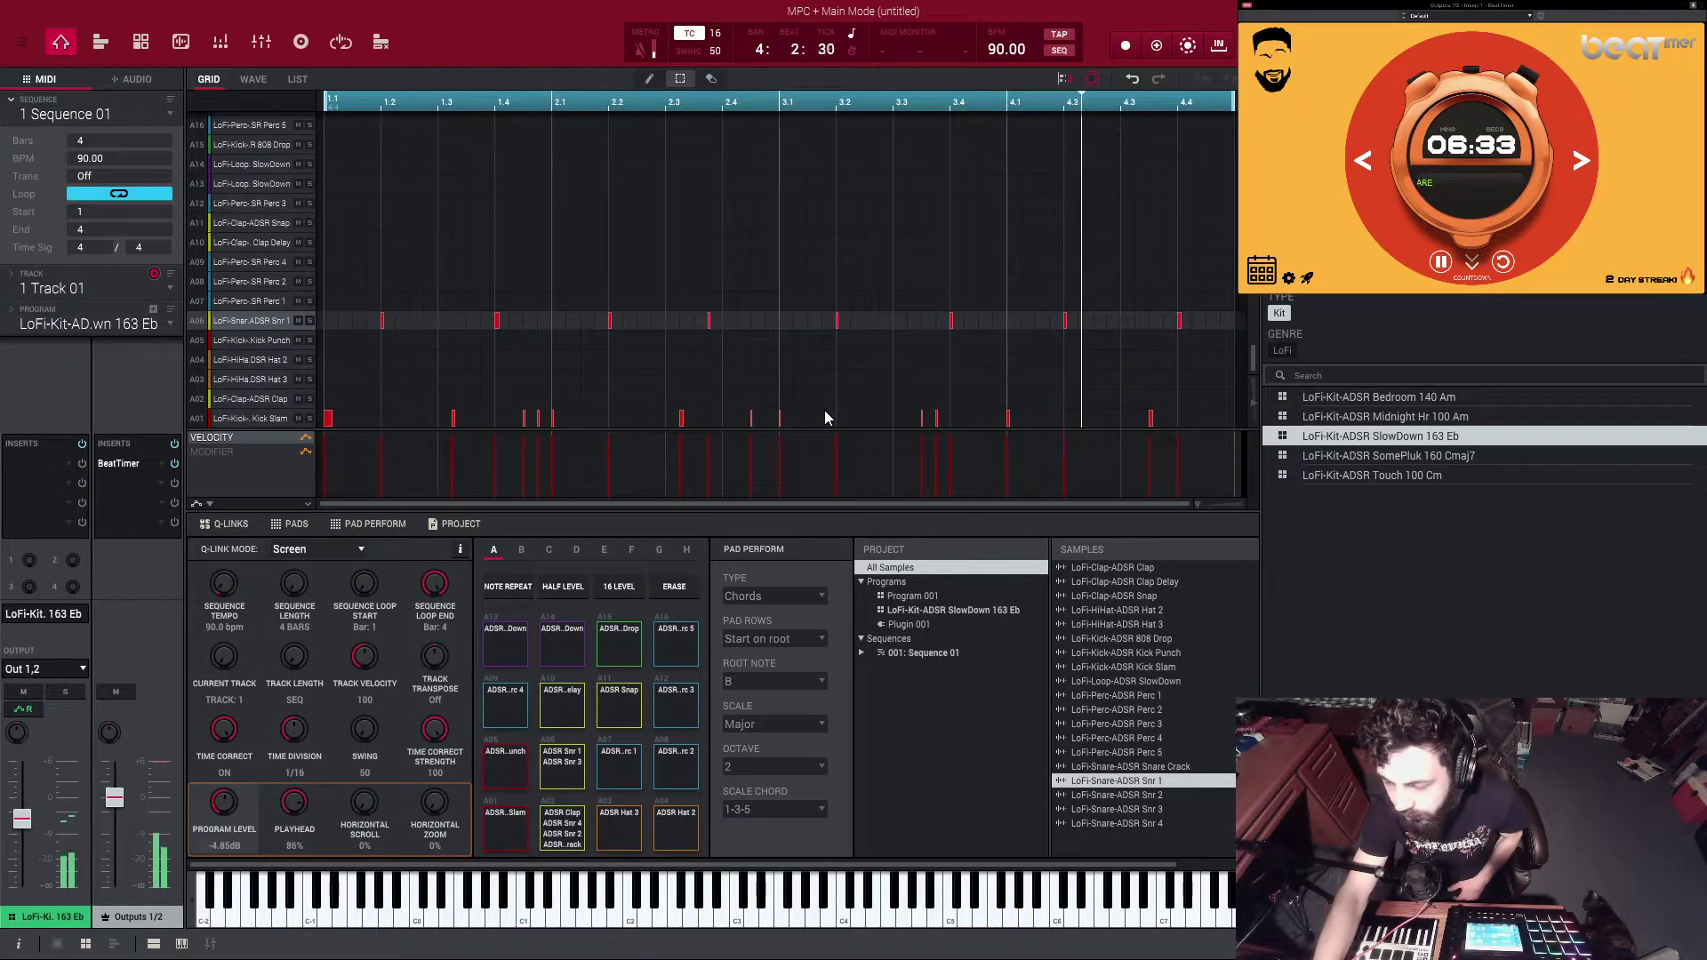
left_click(780, 424)
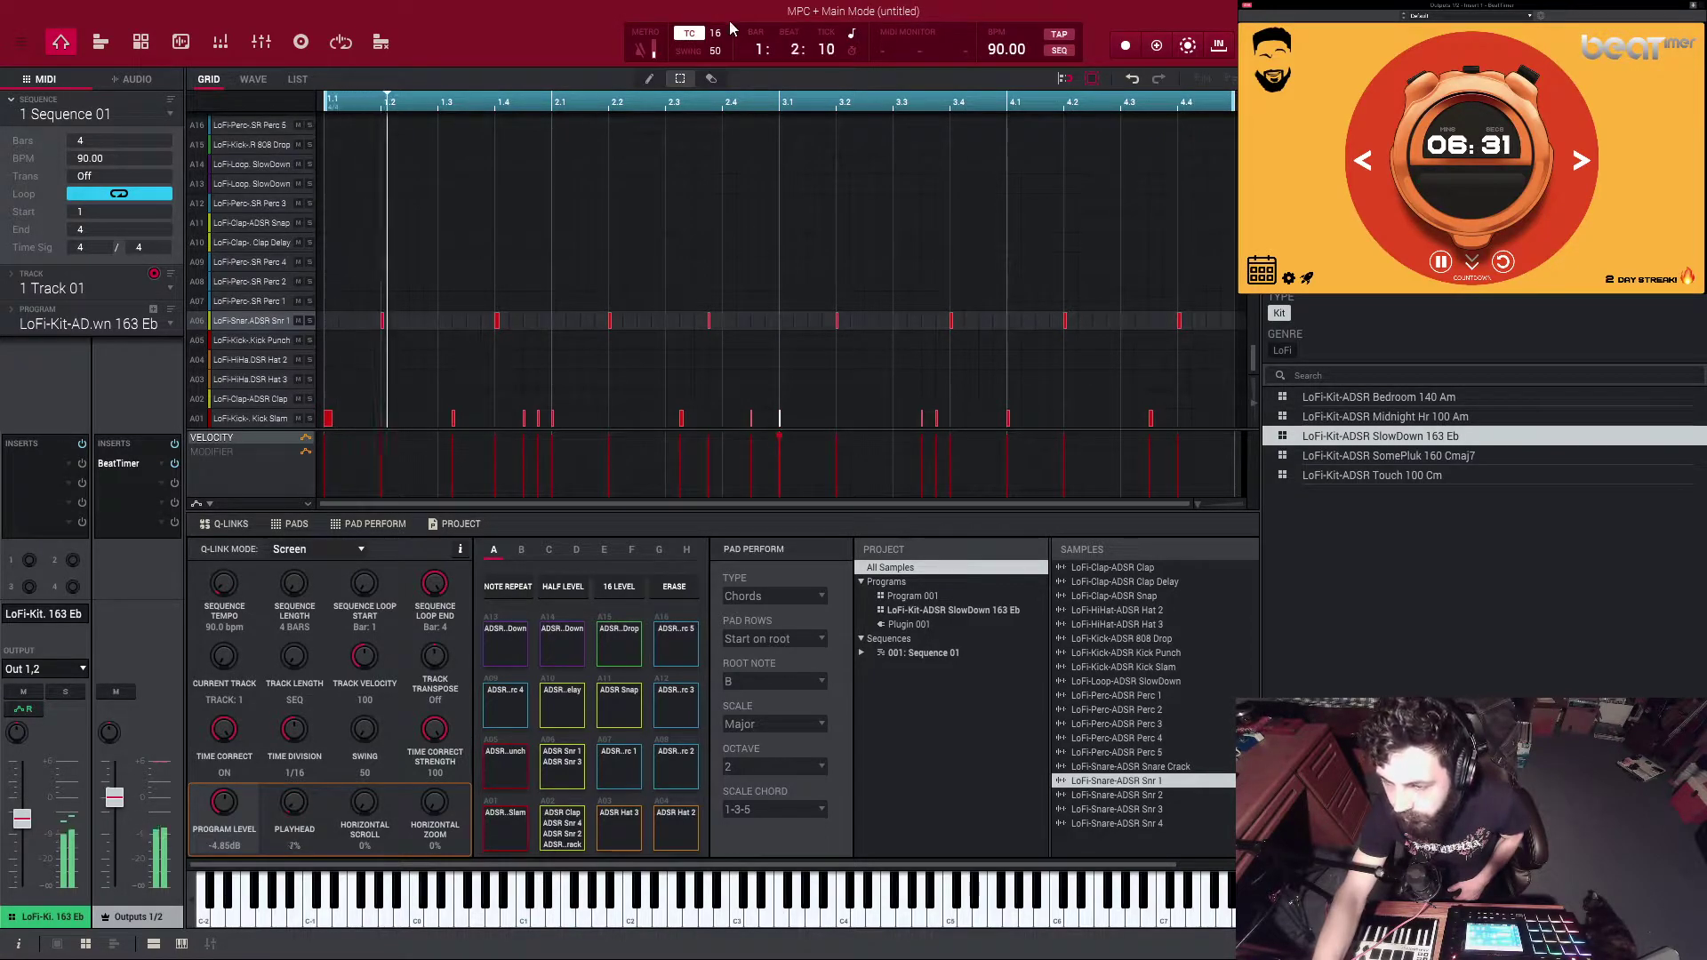
left_click(711, 78)
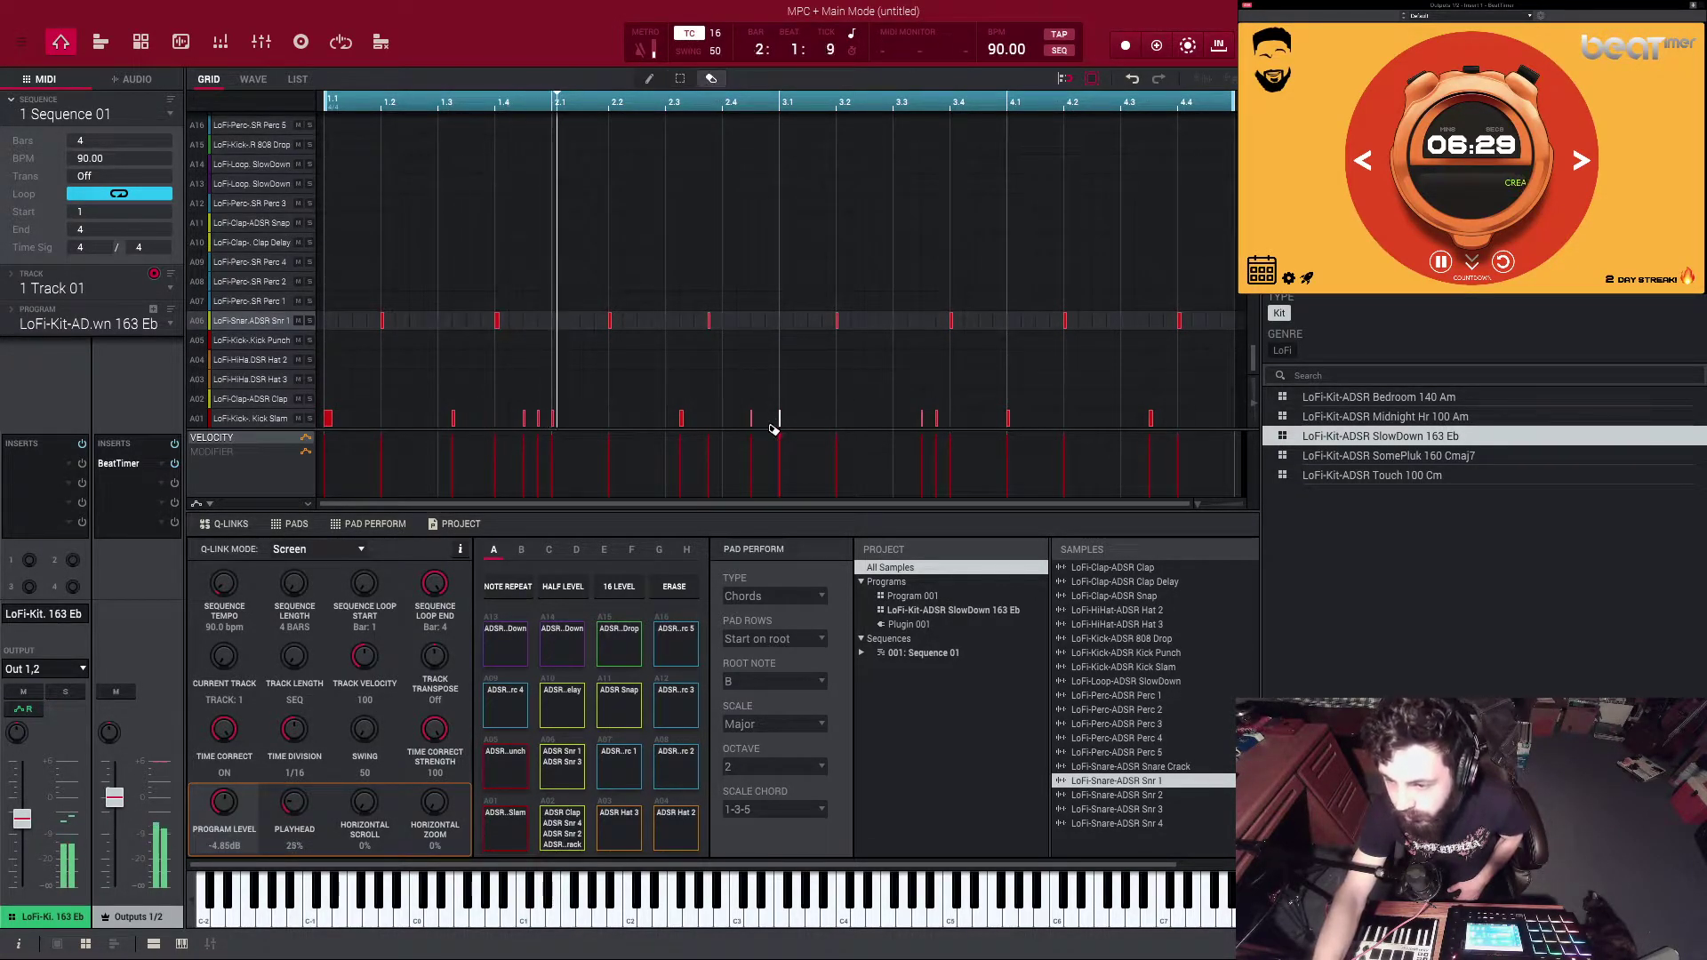
left_click(649, 78)
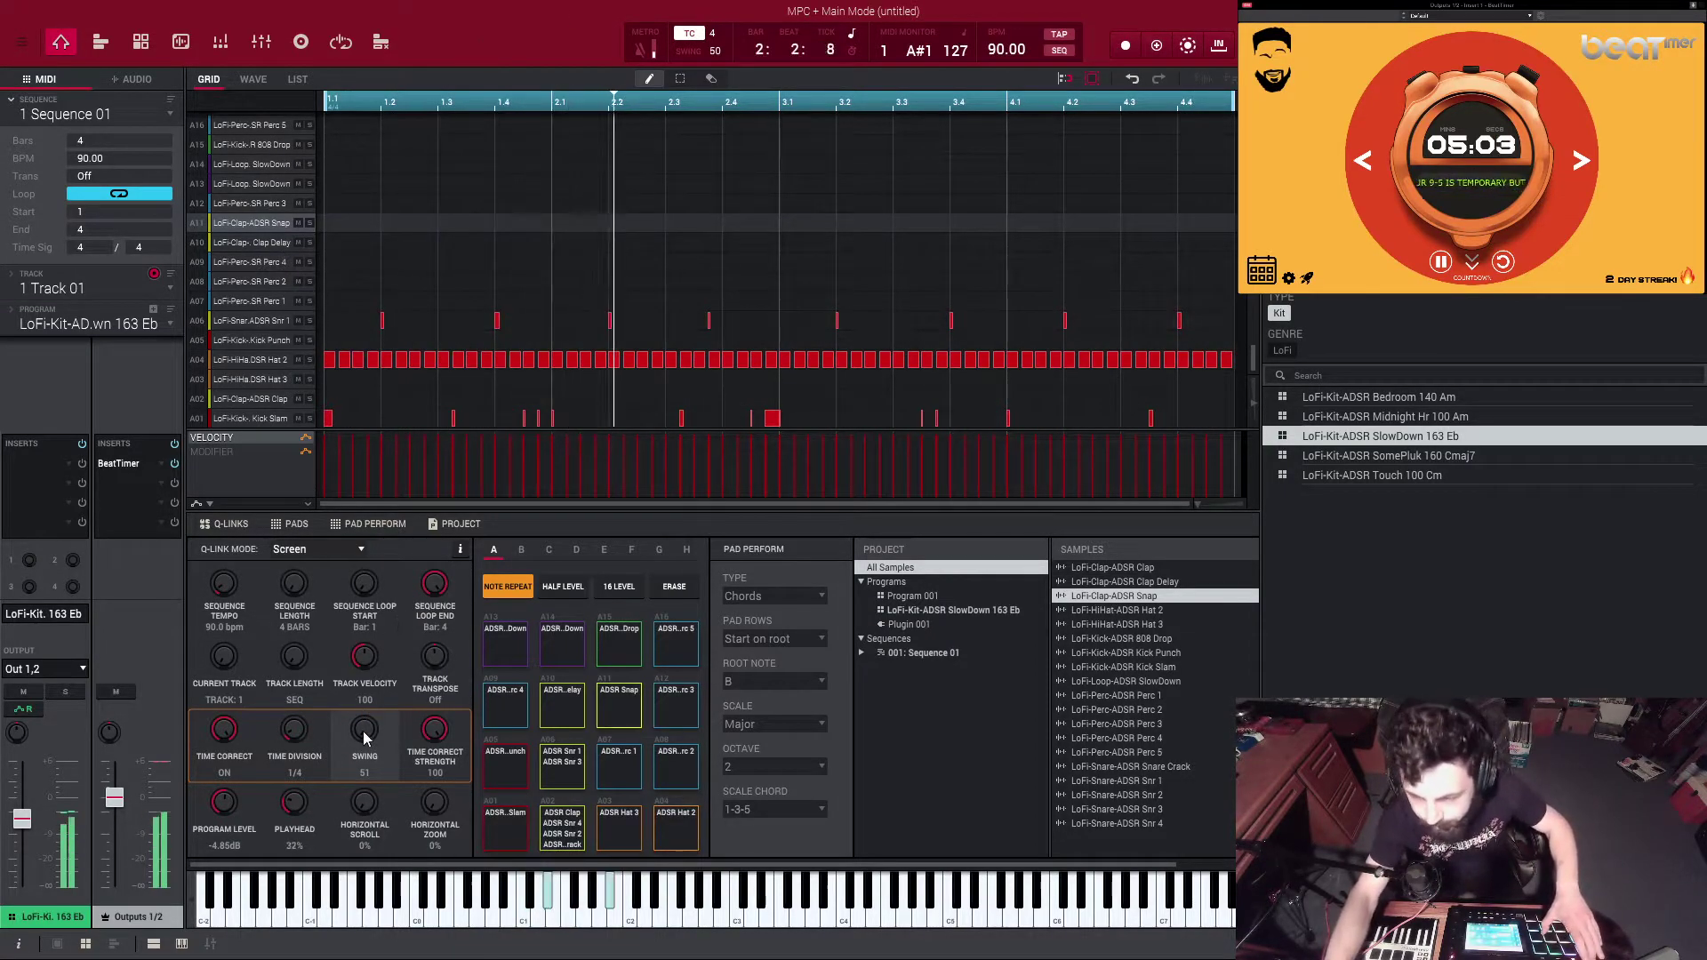
Raise the sequence's swing to 70 and fine-tune it while the drum loop plays
scroll(370, 729, "up", 5)
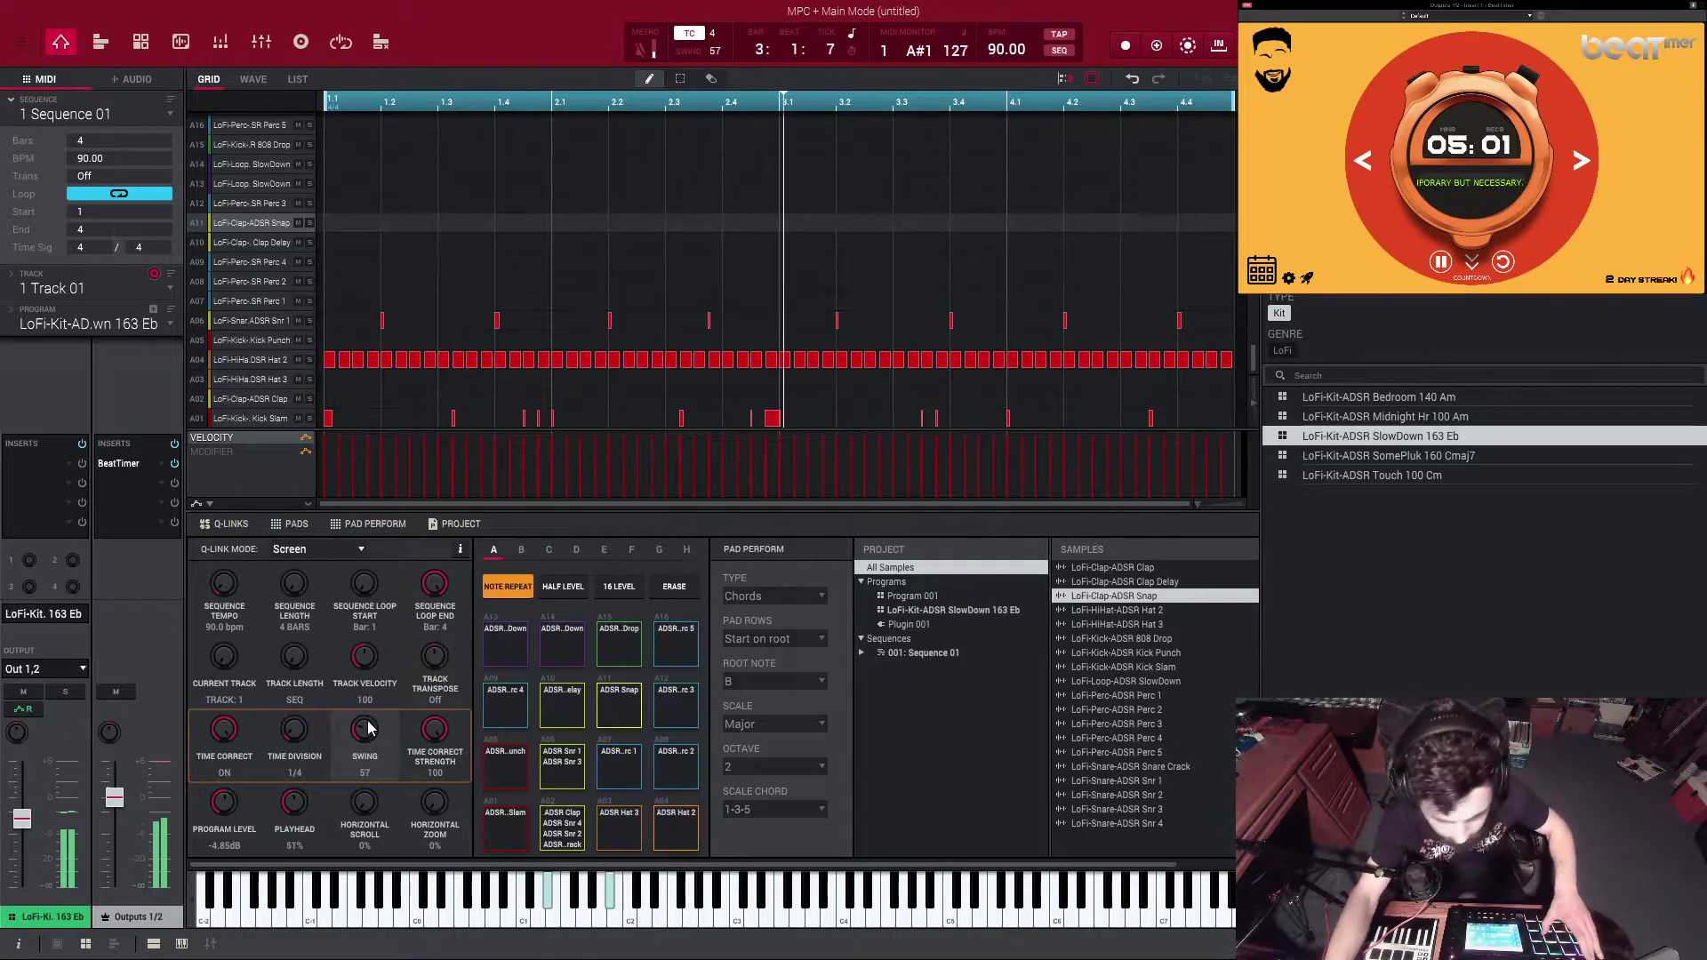
scroll(370, 729, "up", 18)
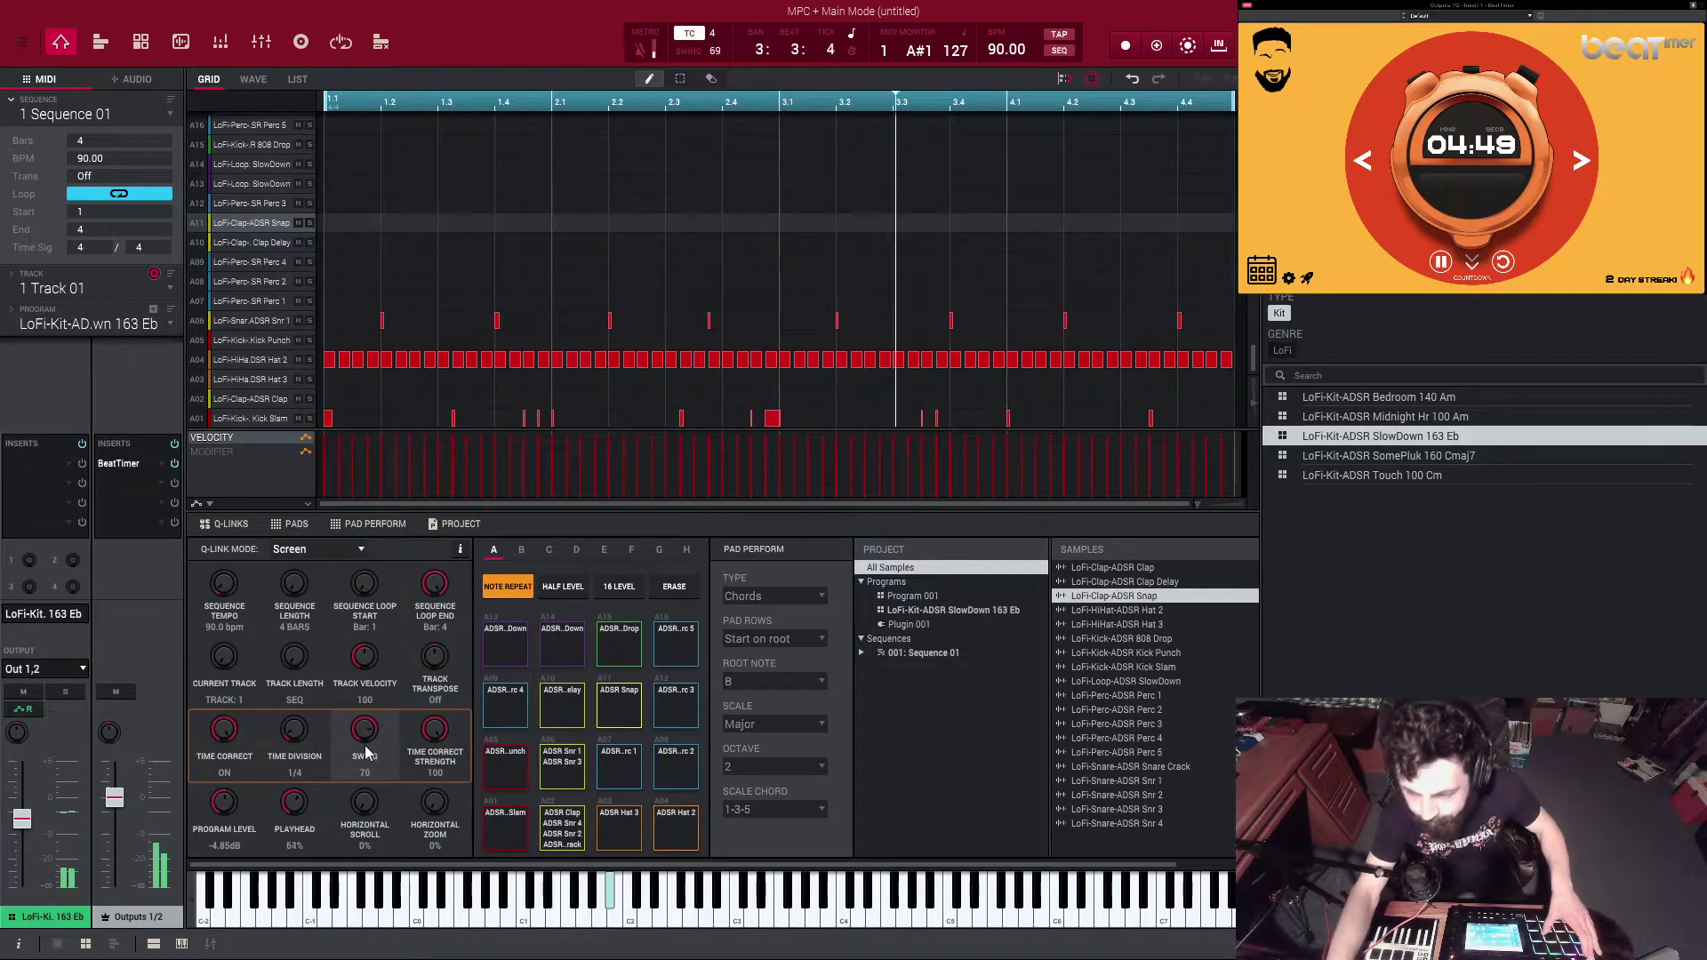
left_click_drag(364, 729, 367, 752)
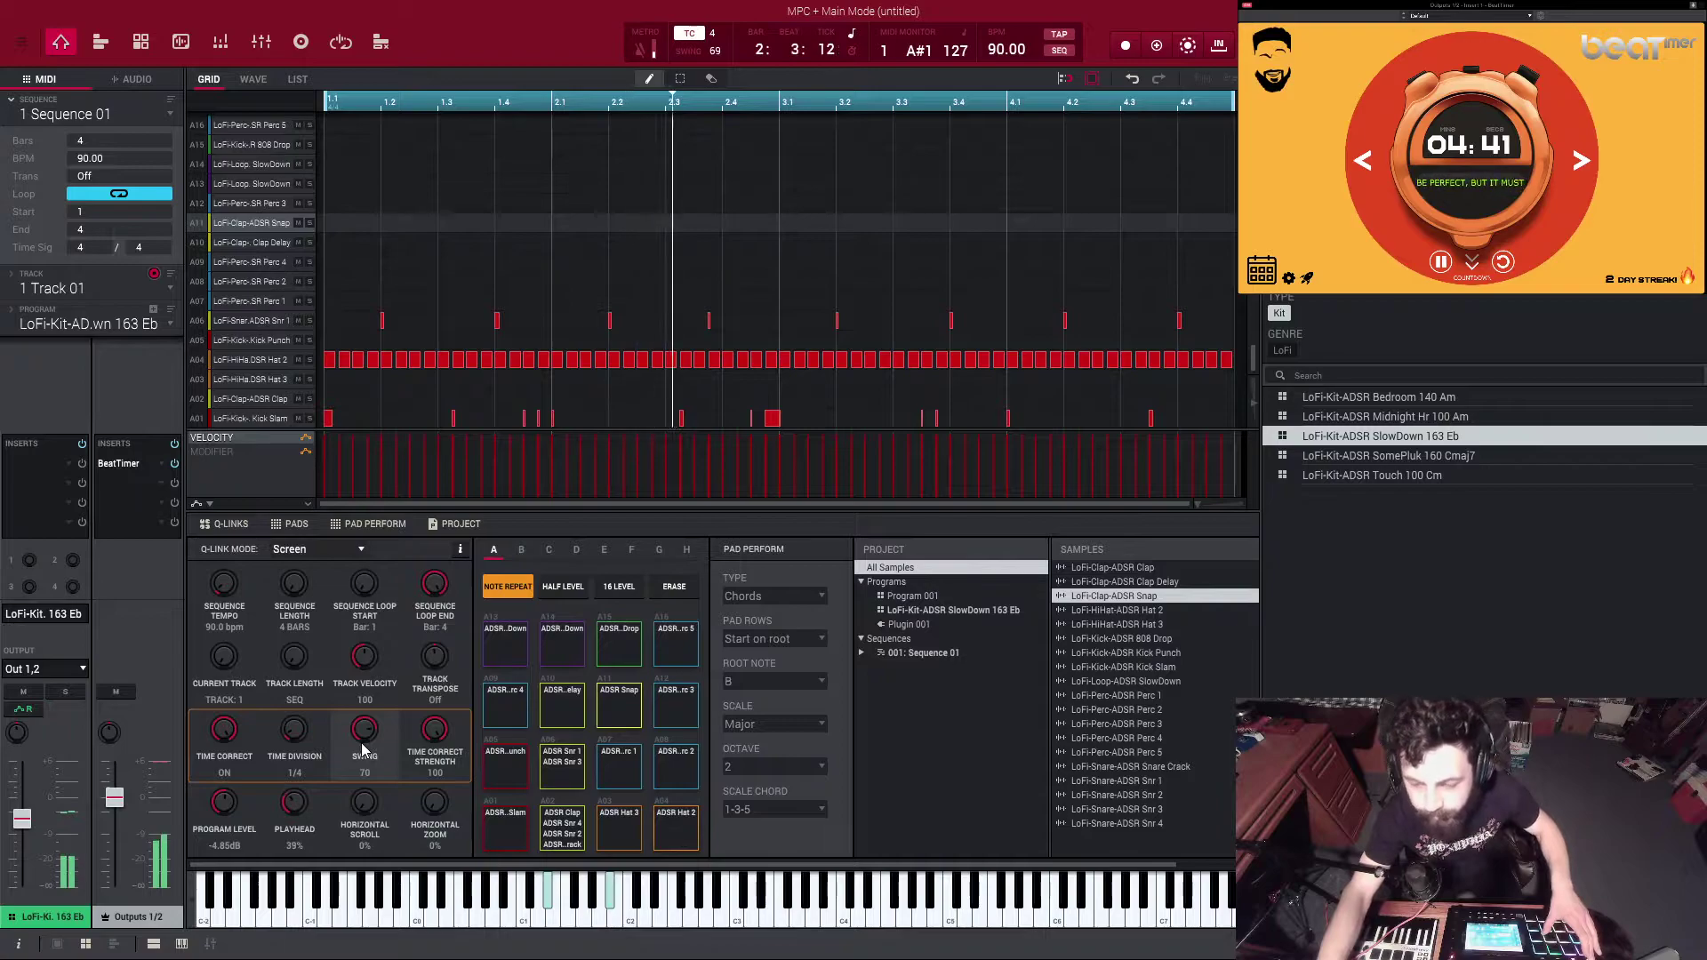
left_click_drag(363, 750, 363, 723)
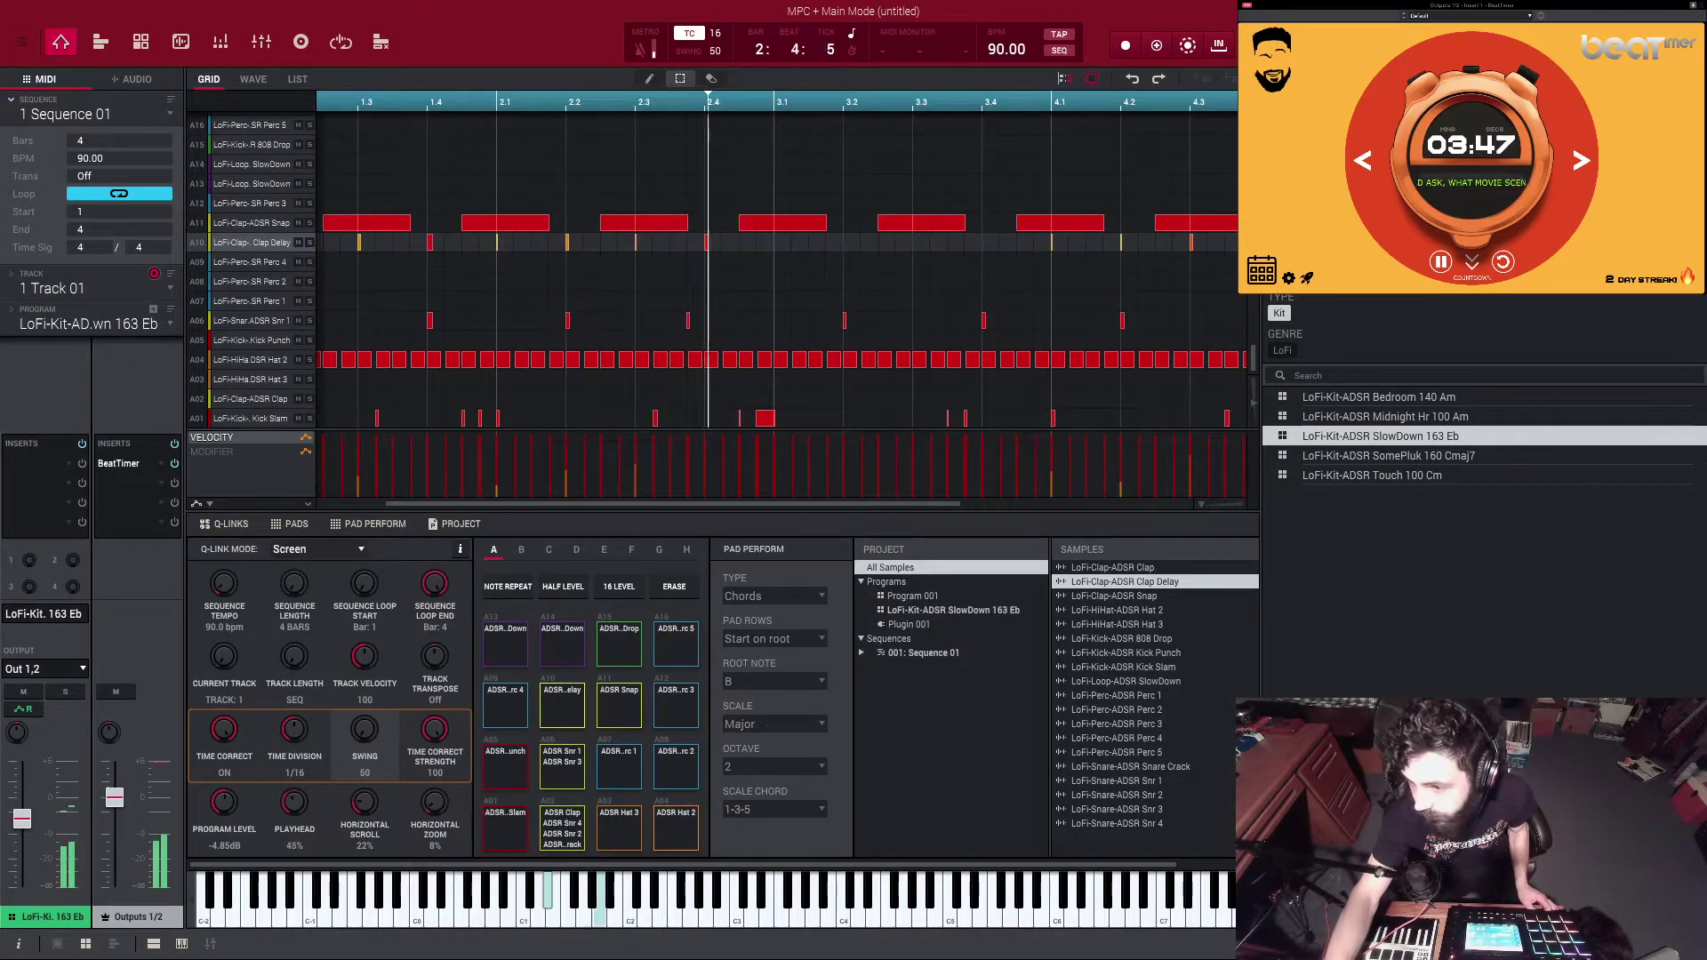
Delete the Clap Delay notes across the drum pattern and undo the last recorded take of Clap Snap hits
left_click_drag(1218, 233, 355, 257)
key("Delete")
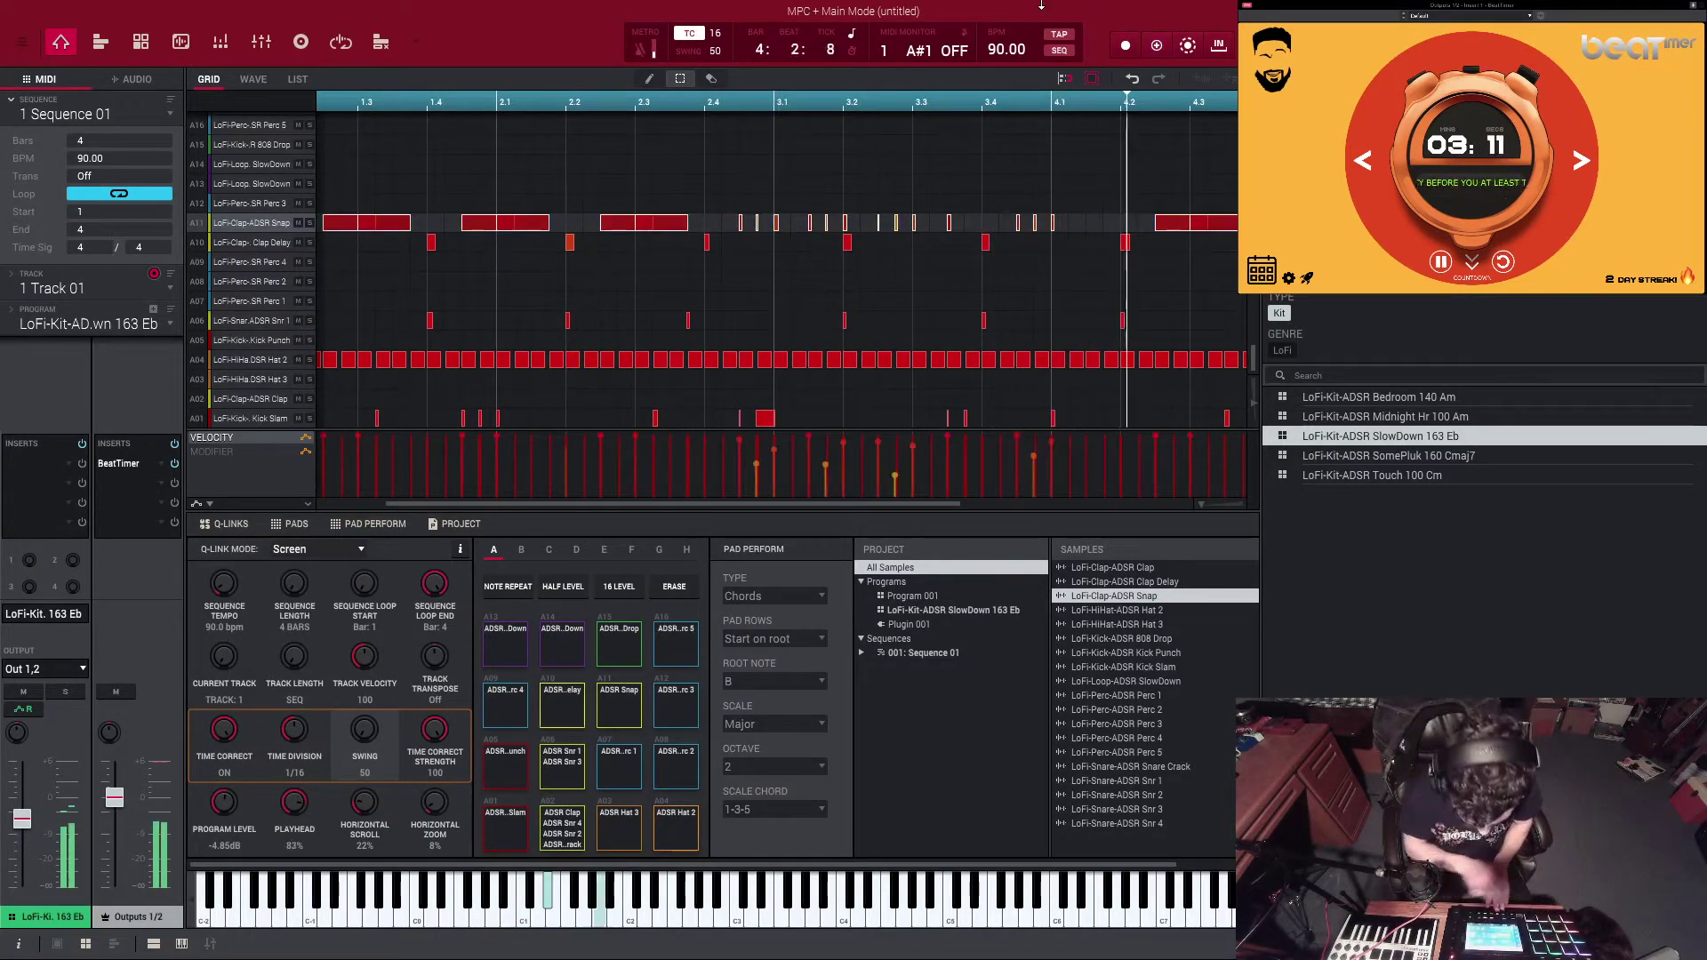
key("ctrl+z")
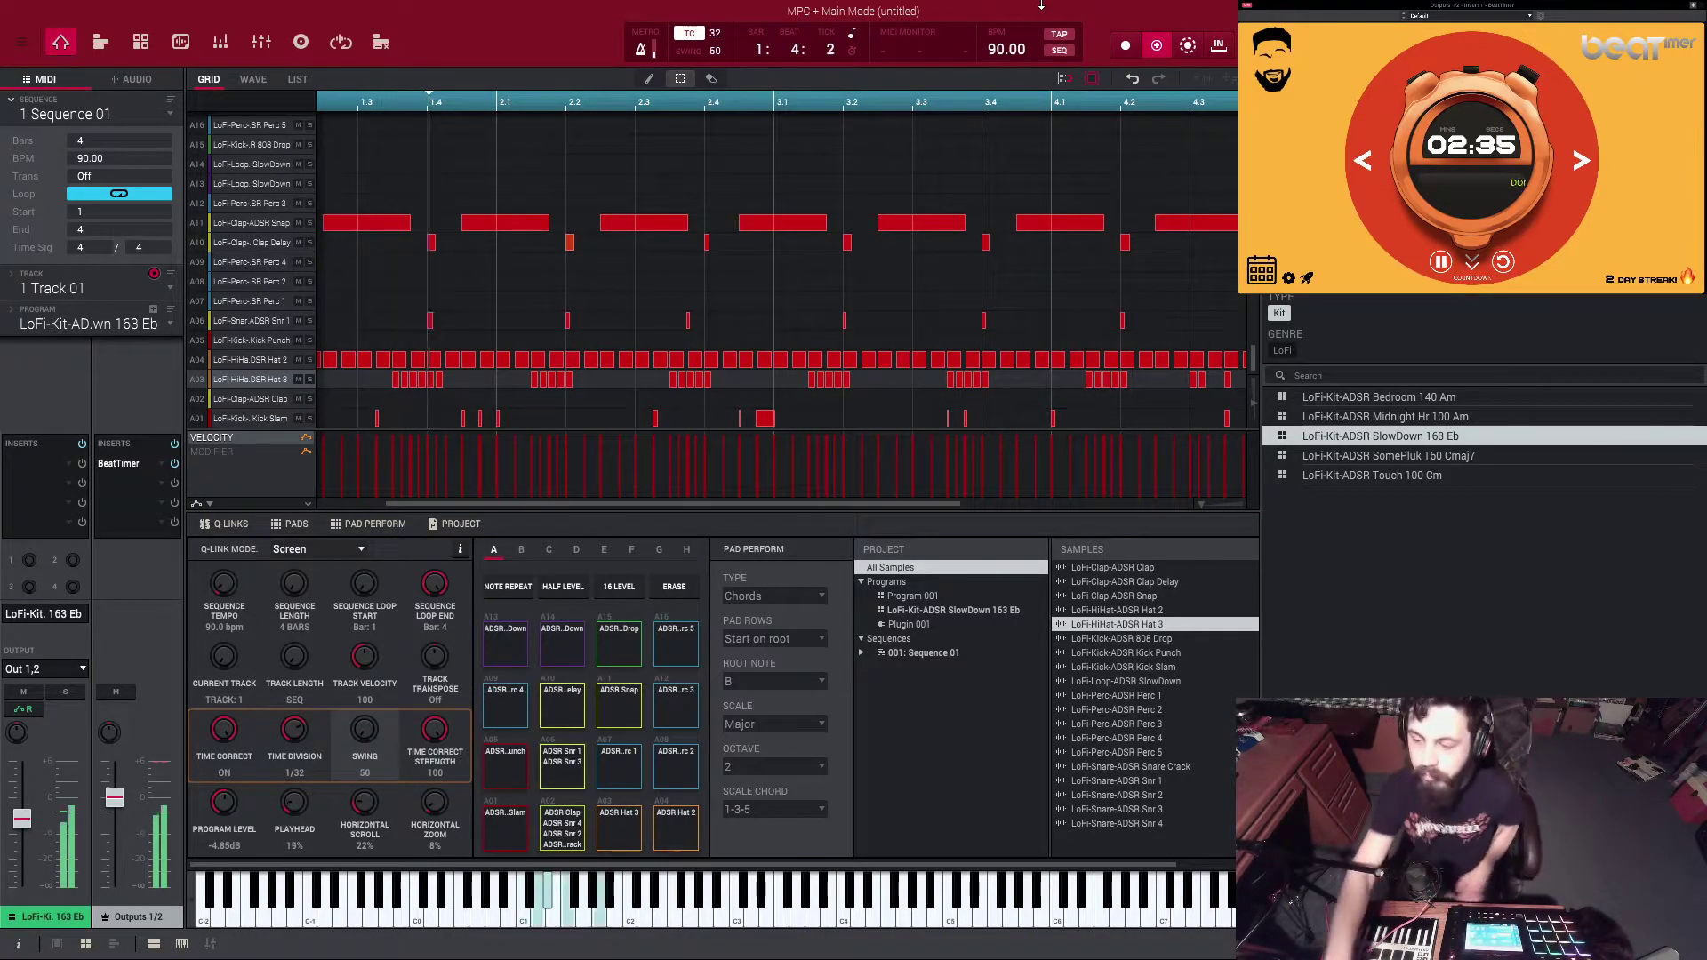
Fit the whole four-bar sequence in the grid and dismiss the request to replace the plugin in Plugin 001
double_click(1198, 505)
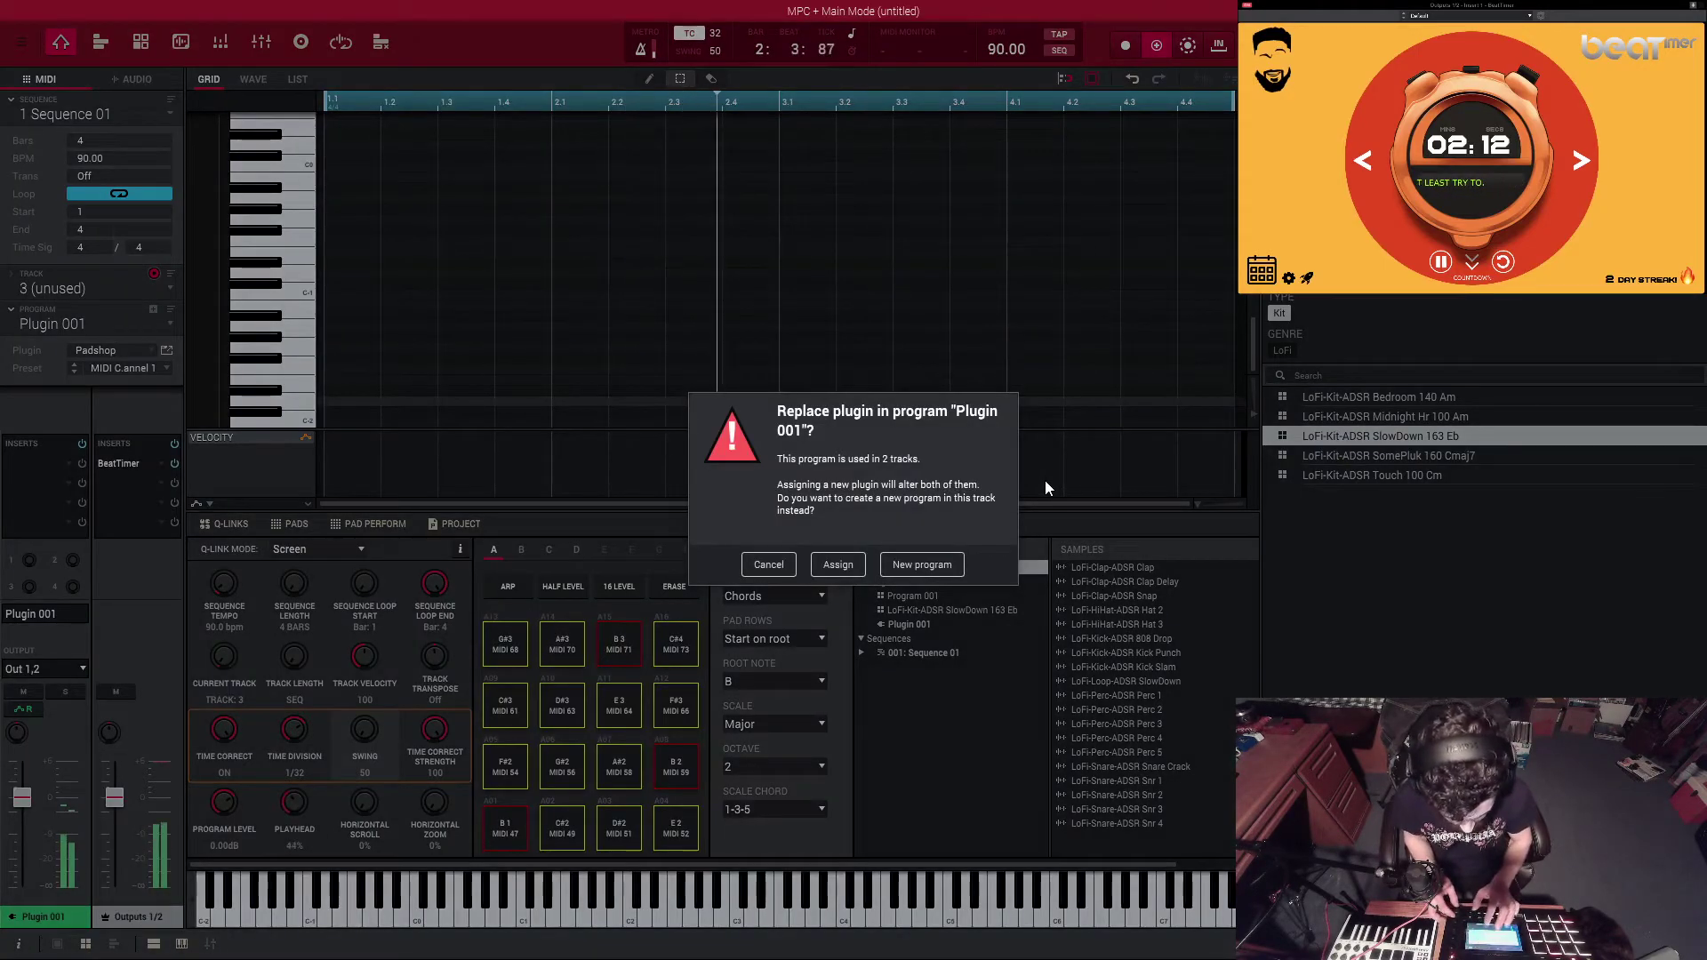
key("Escape")
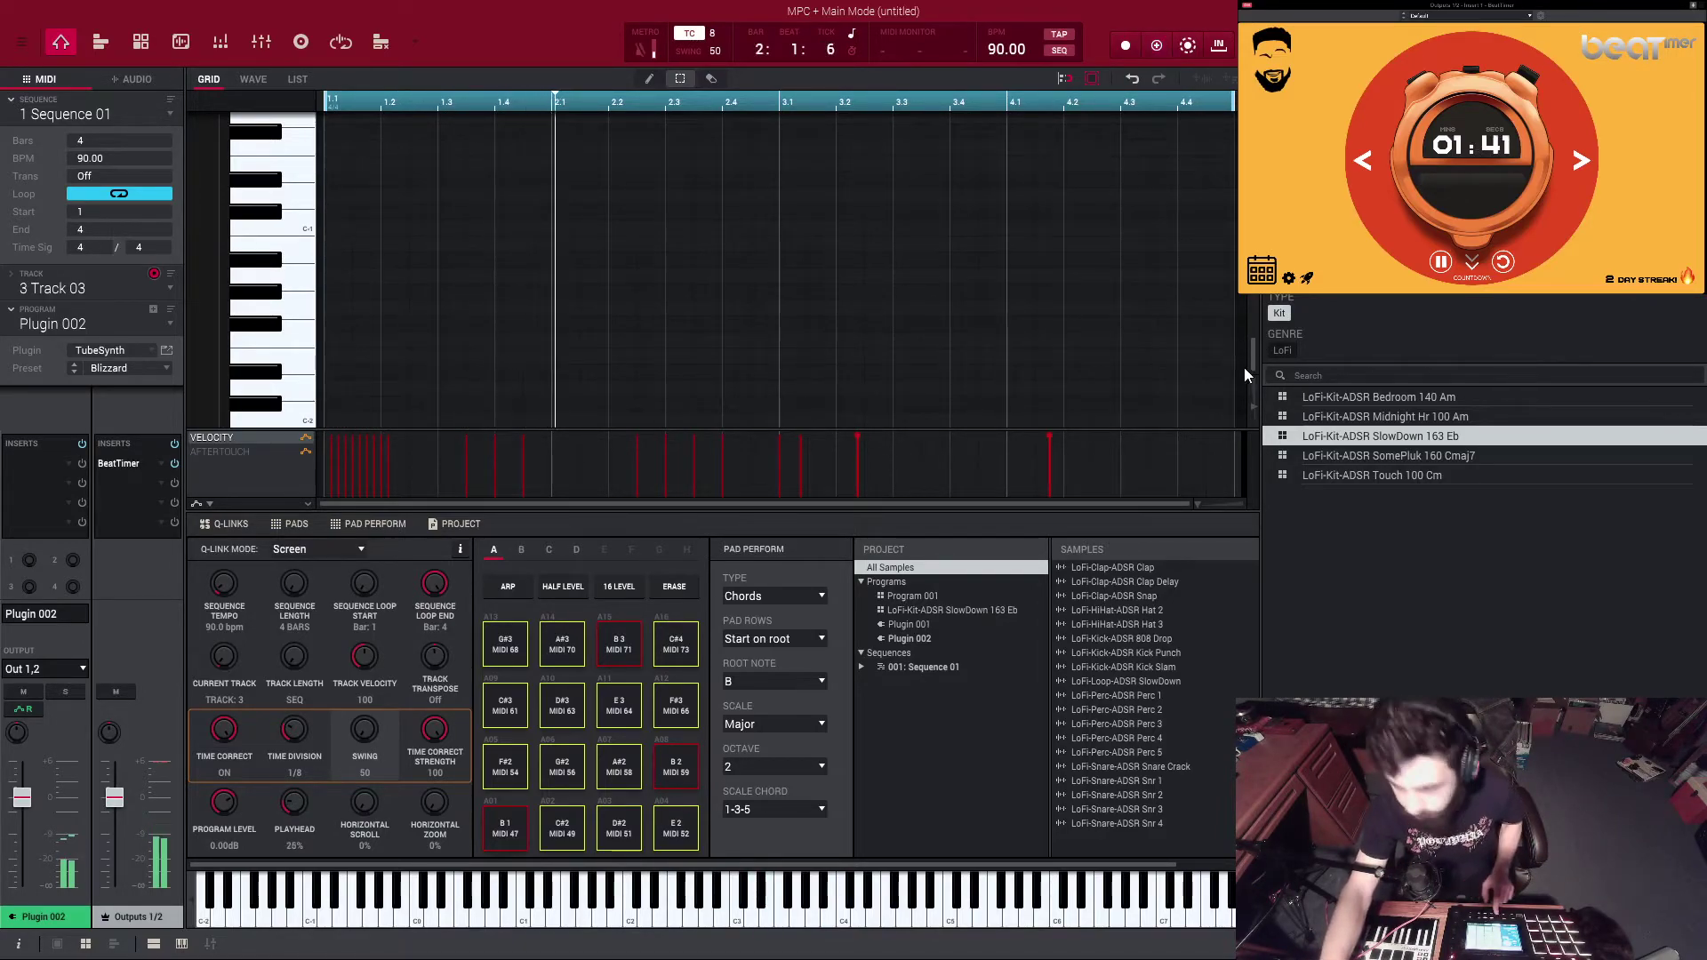
Delete the recorded Track 03 notes from the end of bar 1 through bar 4
left_click_drag(1254, 364, 1247, 285)
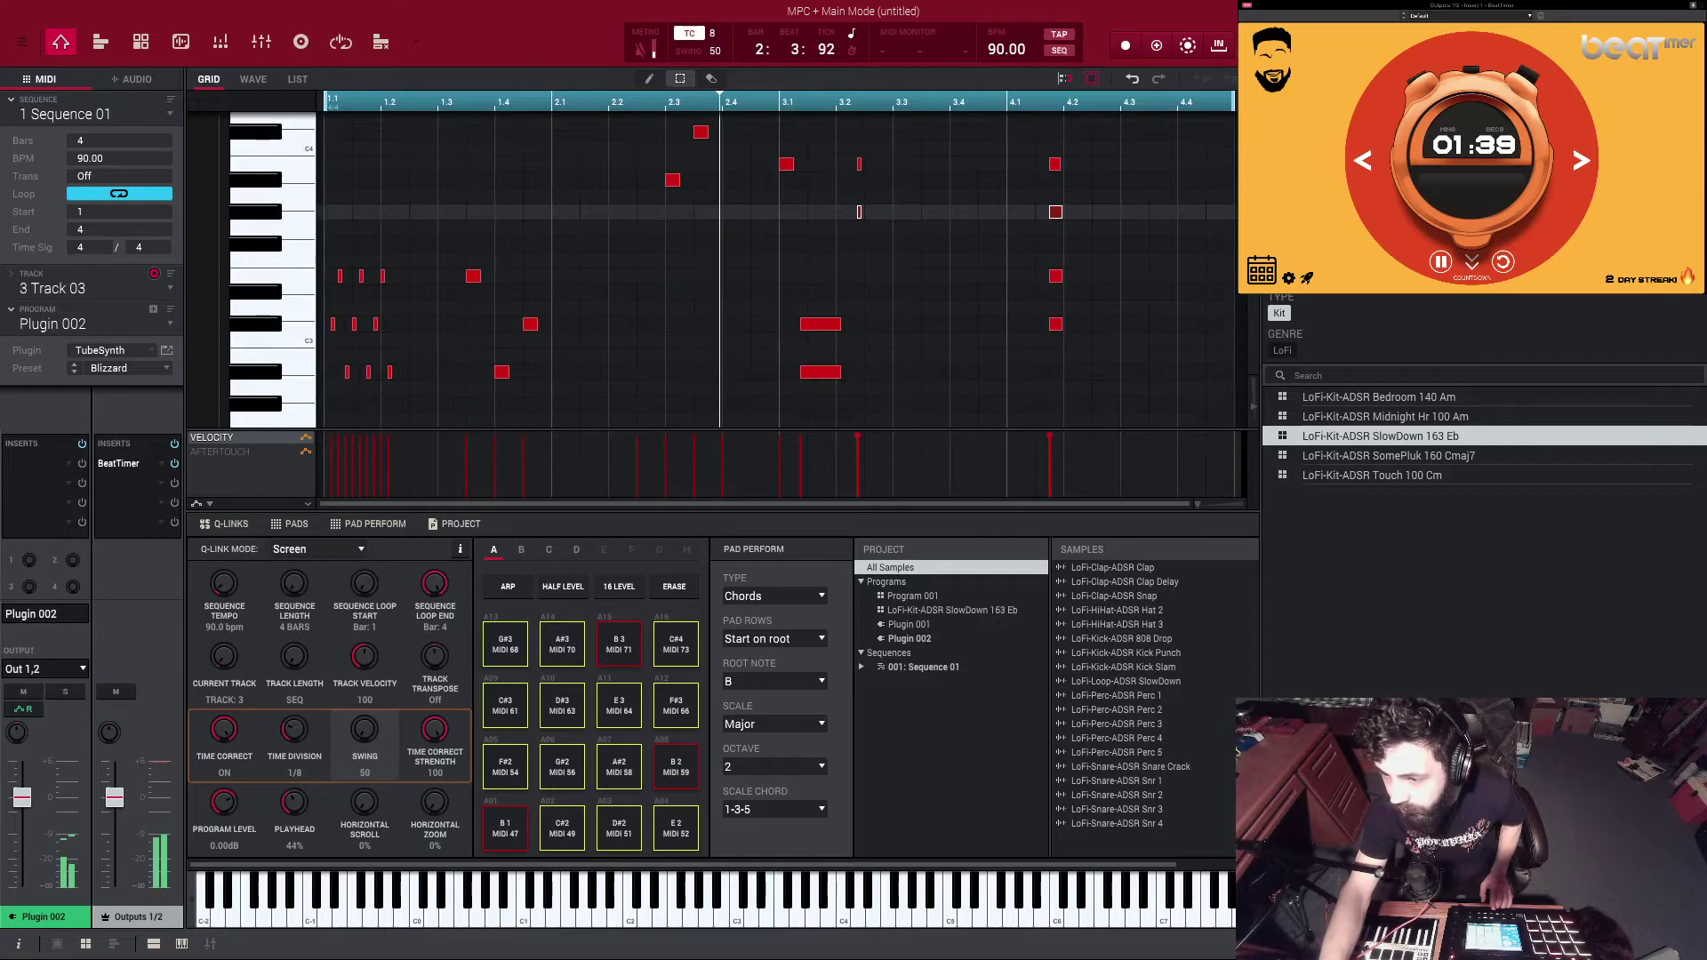
left_click_drag(1250, 411, 1250, 431)
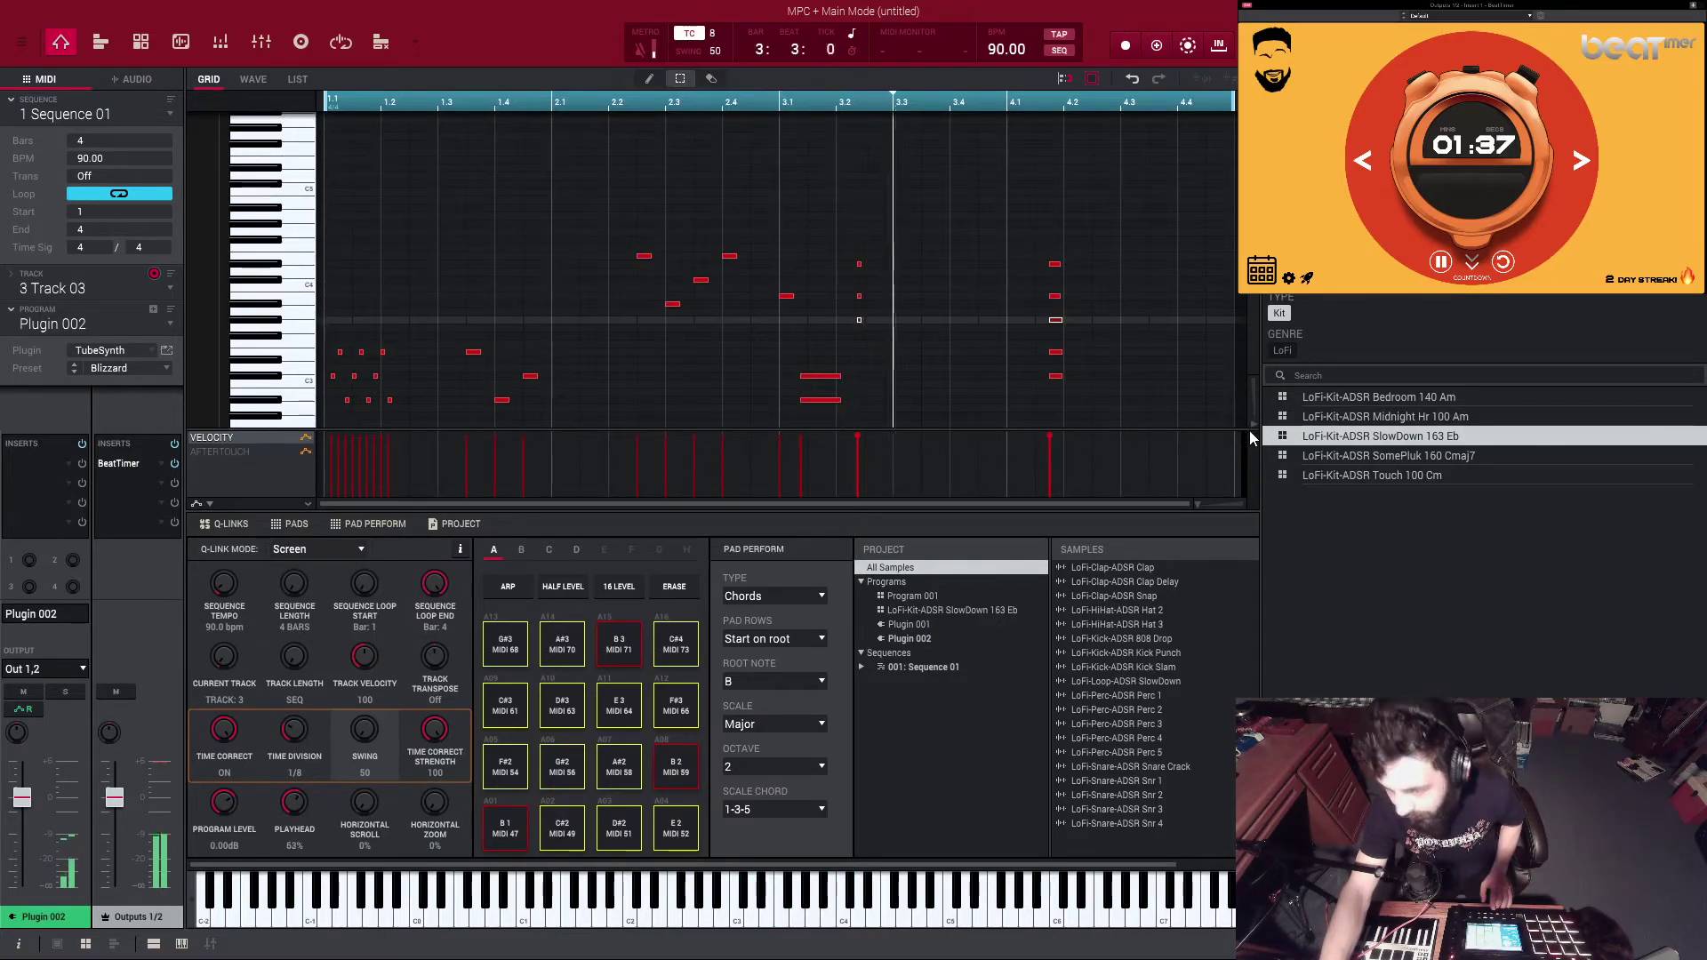
scroll(987, 174, "down", 3)
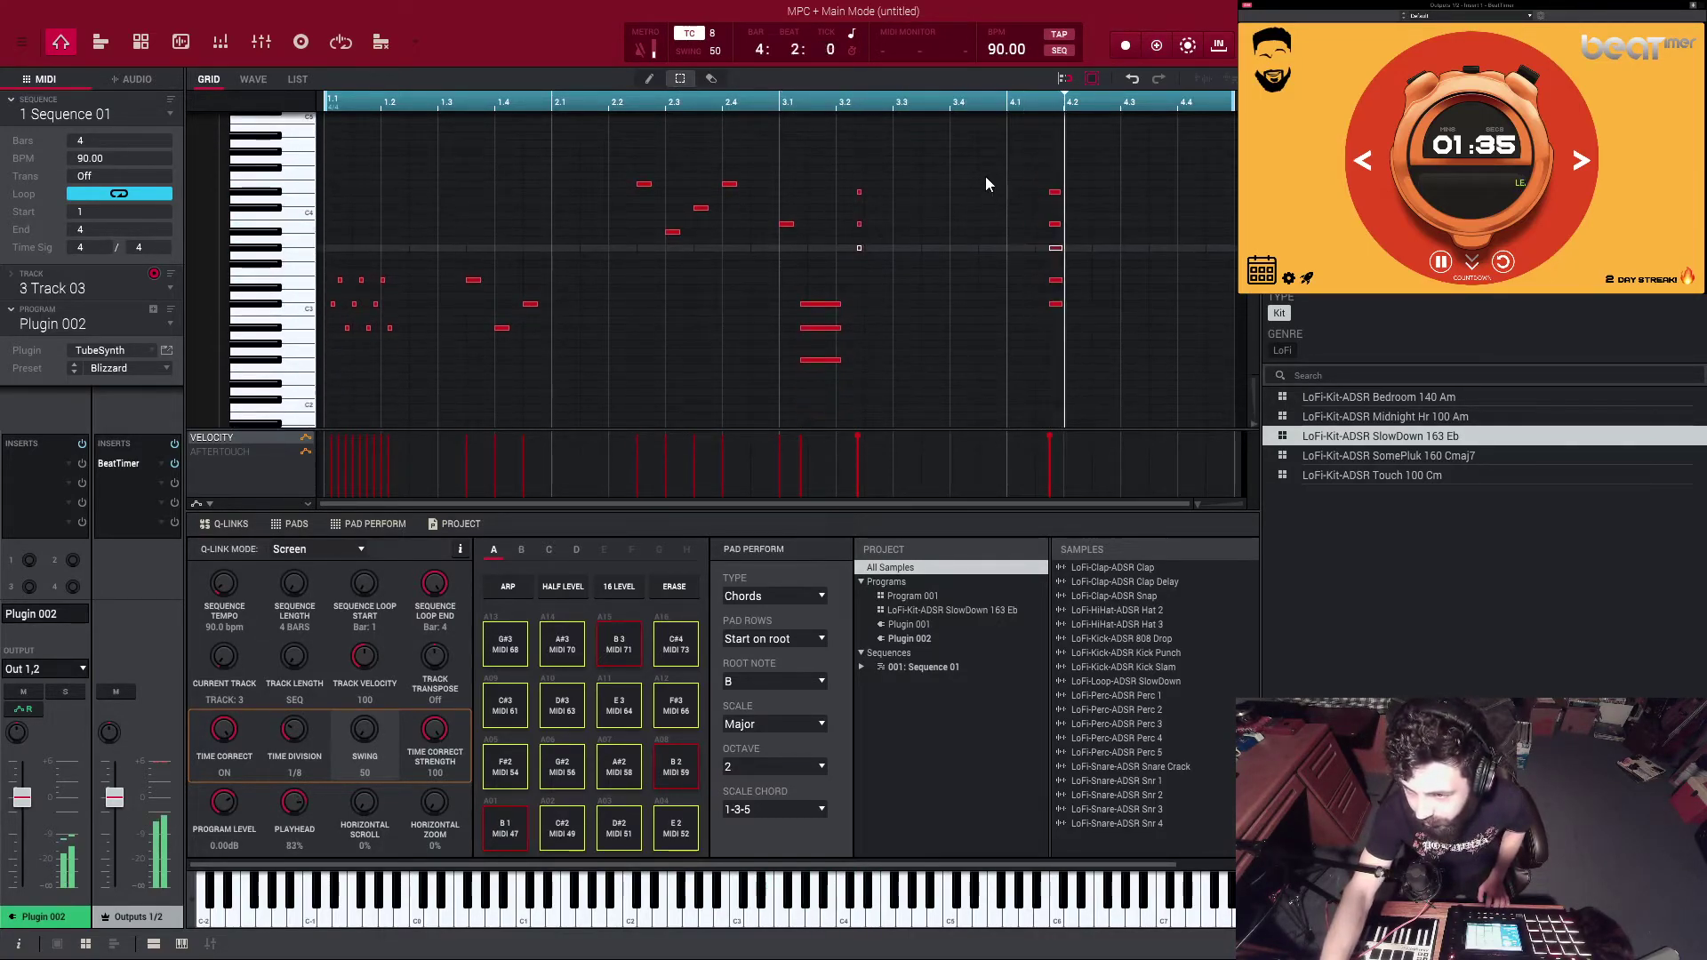
left_click_drag(1136, 132, 523, 434)
key("Delete")
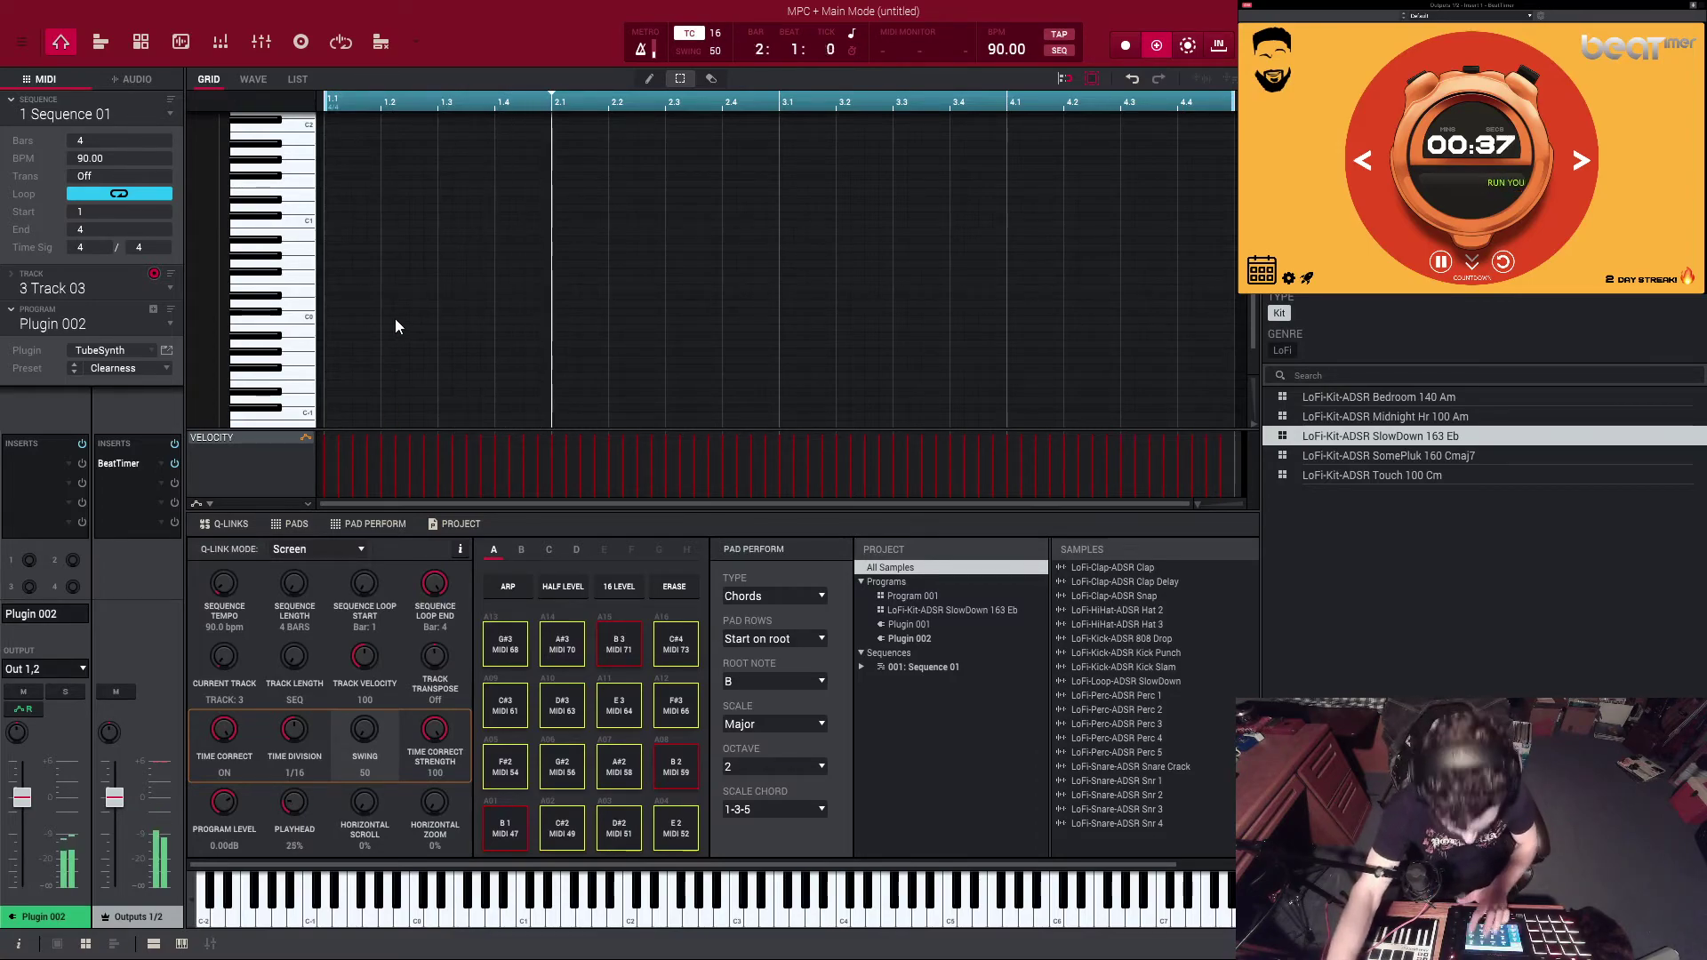
Switch to the Channel Mixer view with all of the sequence's tracks
key("ctrl+m")
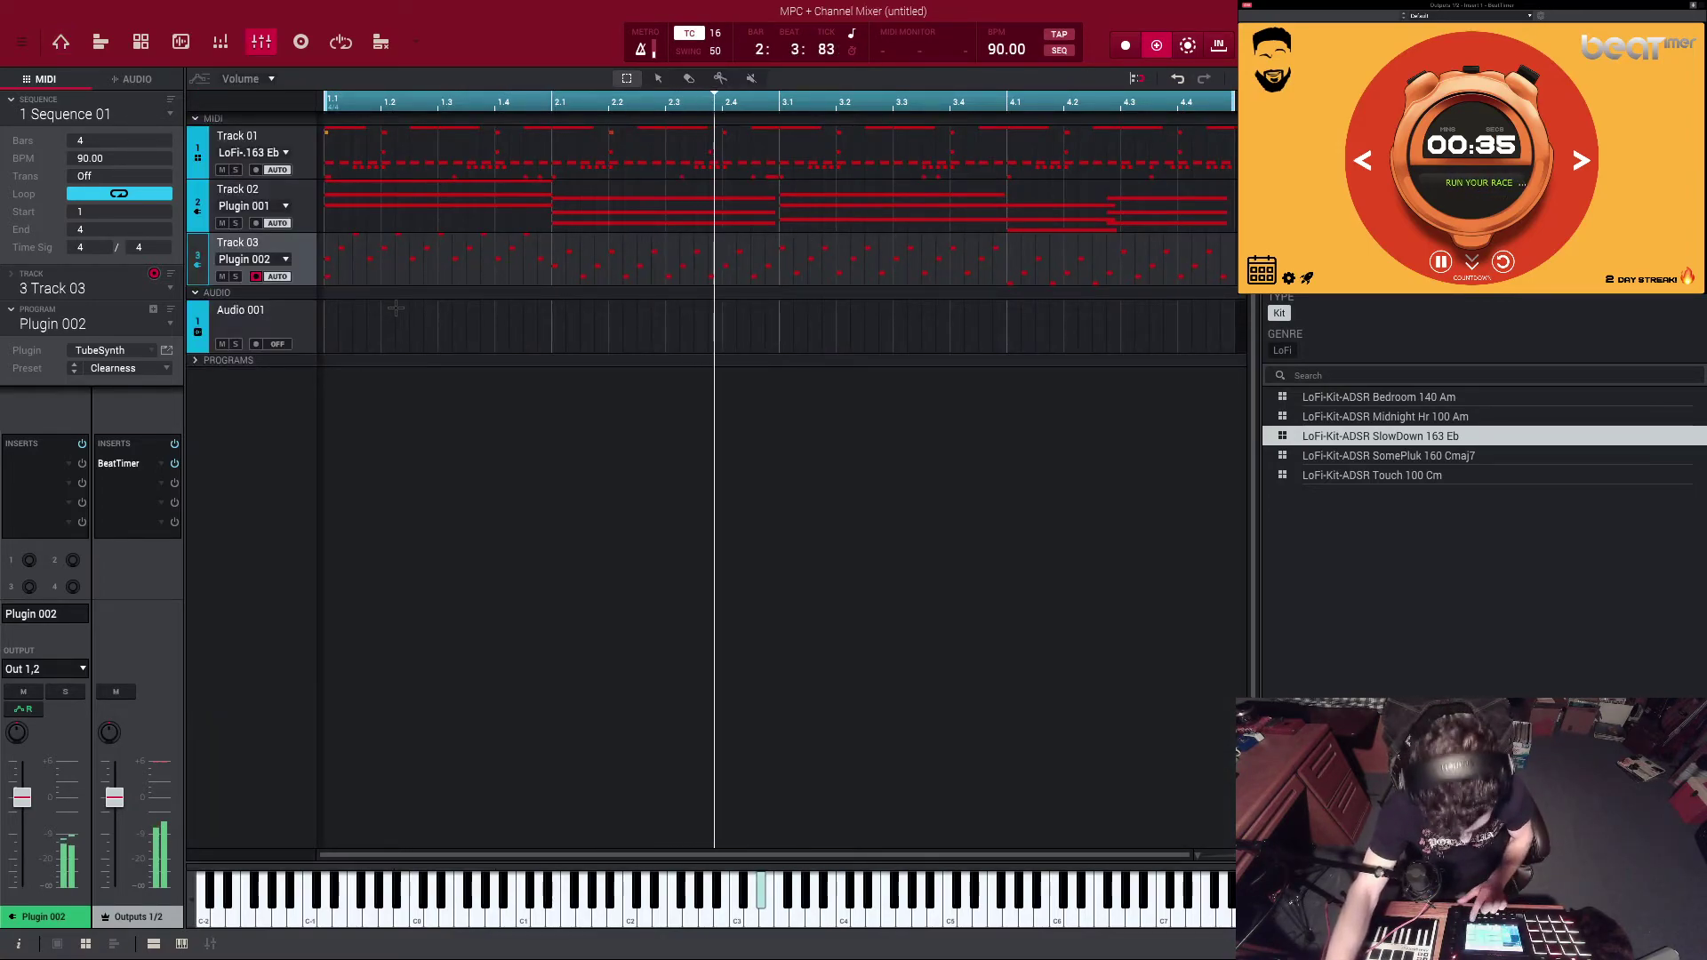